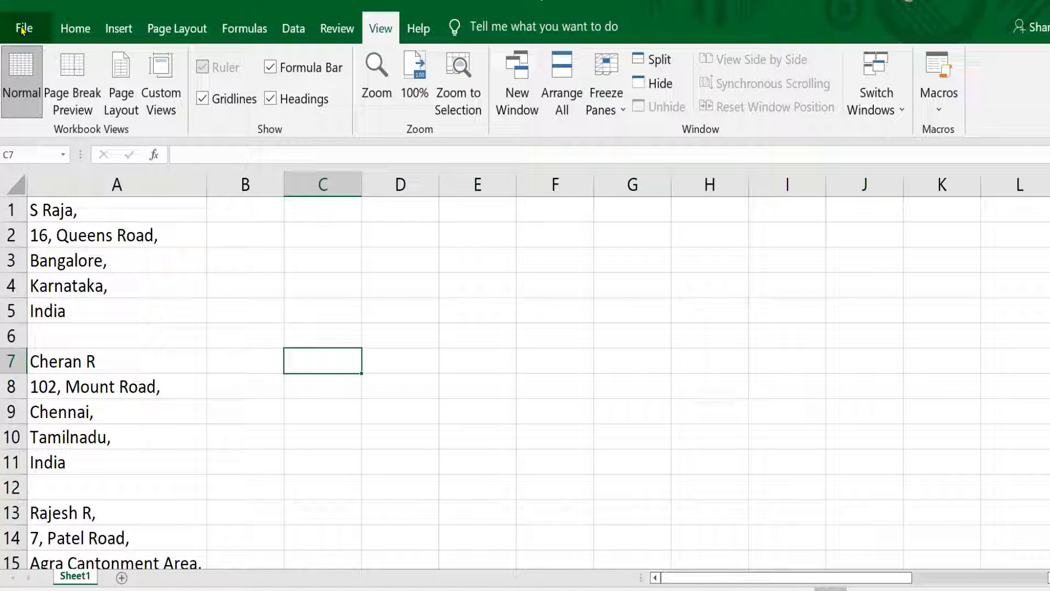
# Step: Examine the address blocks in column A and the blank rows separating them
pyautogui.press('Down')
pyautogui.press('Left')
pyautogui.press('Left')
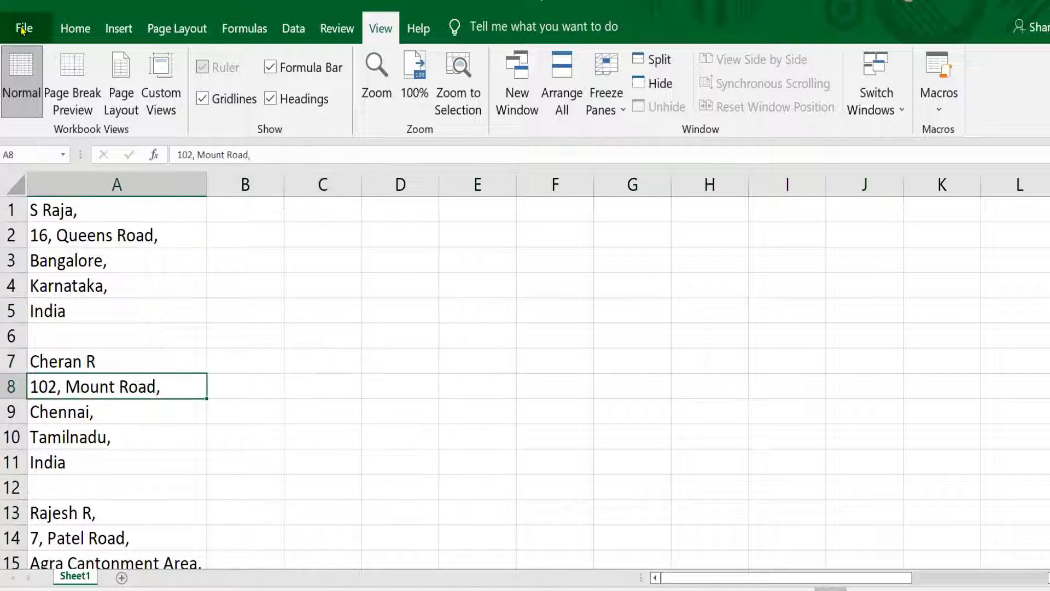
pyautogui.press('Up')
pyautogui.press('Up')
pyautogui.press('Up')
pyautogui.press('Down')
pyautogui.press('Down')
pyautogui.press('Down')
pyautogui.press('Down')
pyautogui.press('Down')
pyautogui.press('Down')
pyautogui.press('Down')
pyautogui.press('Down')
pyautogui.press('Down')
pyautogui.press('Down')
pyautogui.press('Down')
pyautogui.press('Down')
pyautogui.press('Down')
pyautogui.press('Down')
pyautogui.press('Down')
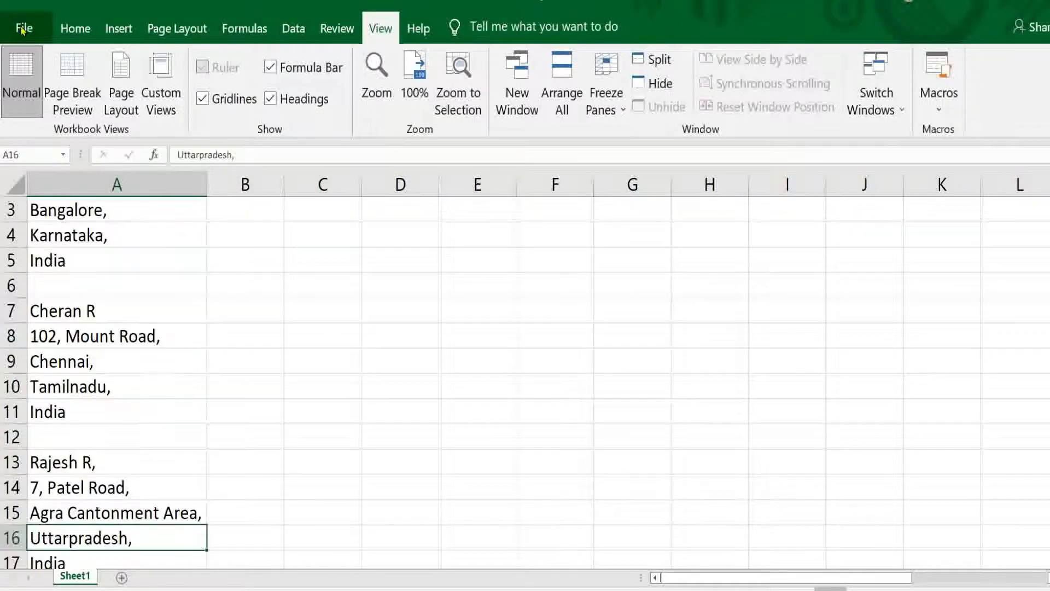
pyautogui.press('Down')
pyautogui.press('Down')
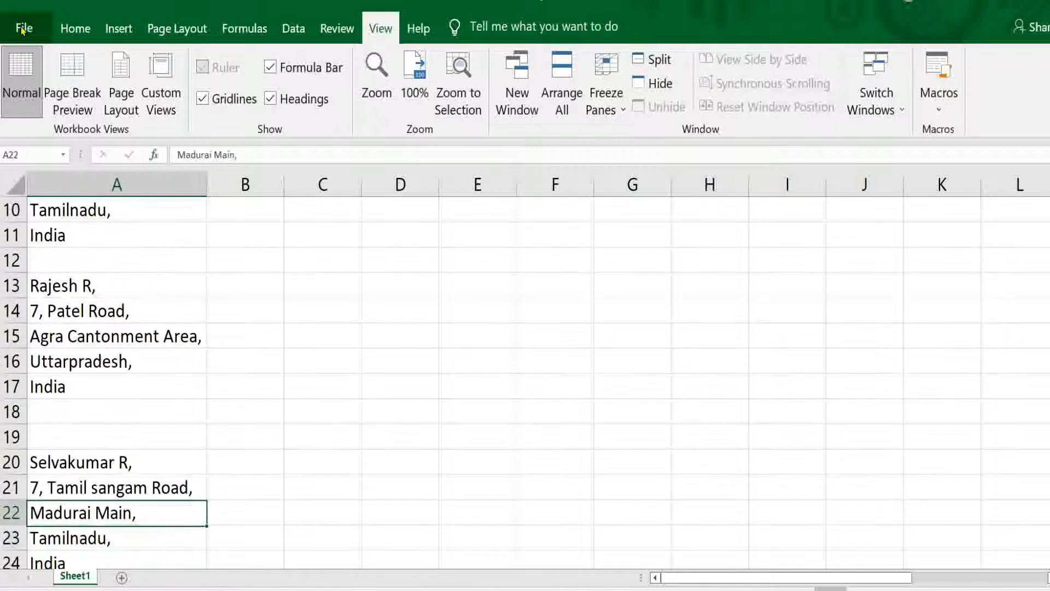
pyautogui.press('Up')
pyautogui.press('Up')
pyautogui.press('Up')
pyautogui.press('Up')
pyautogui.press('Down')
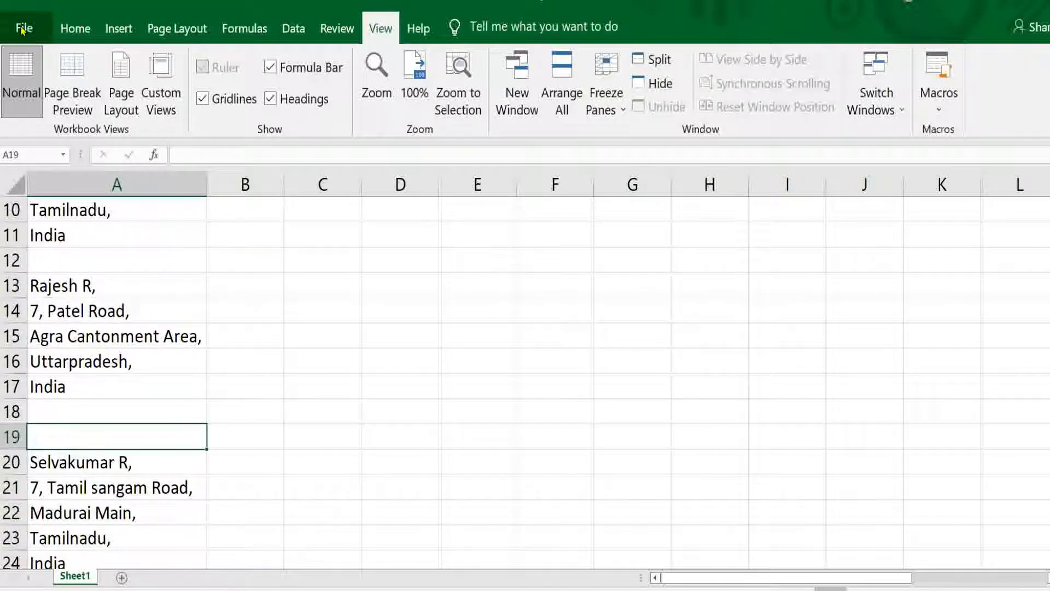
pyautogui.press('Up')
pyautogui.press('Up')
pyautogui.press('Up')
pyautogui.press('Up')
pyautogui.press('Up')
pyautogui.press('Up')
pyautogui.hotkey('ctrl', 'Home')
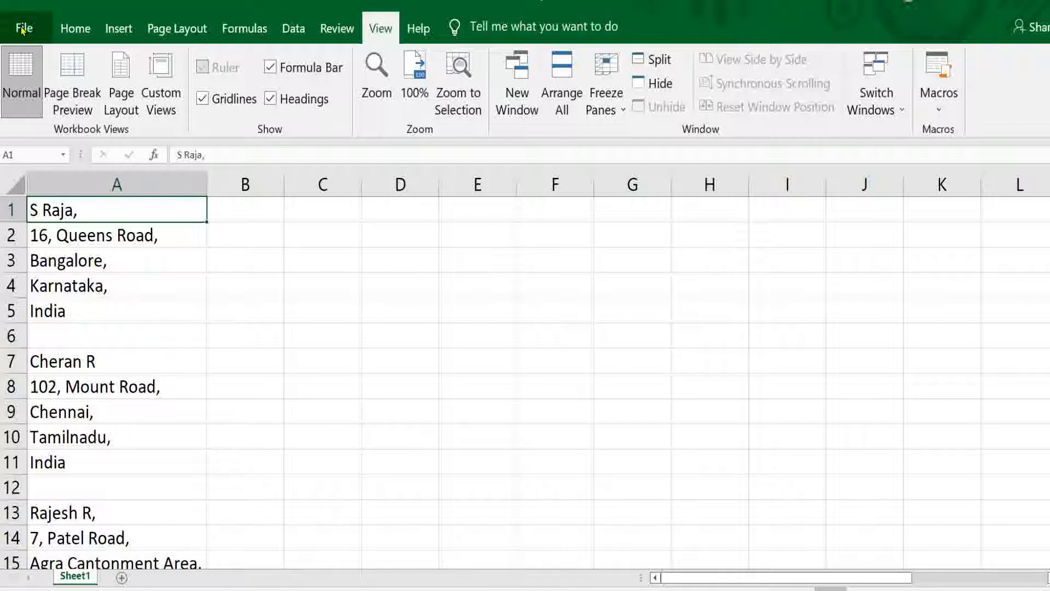
pyautogui.press('Down')
pyautogui.press('Down')
pyautogui.press('Down')
pyautogui.press('Down')
pyautogui.press('Down')
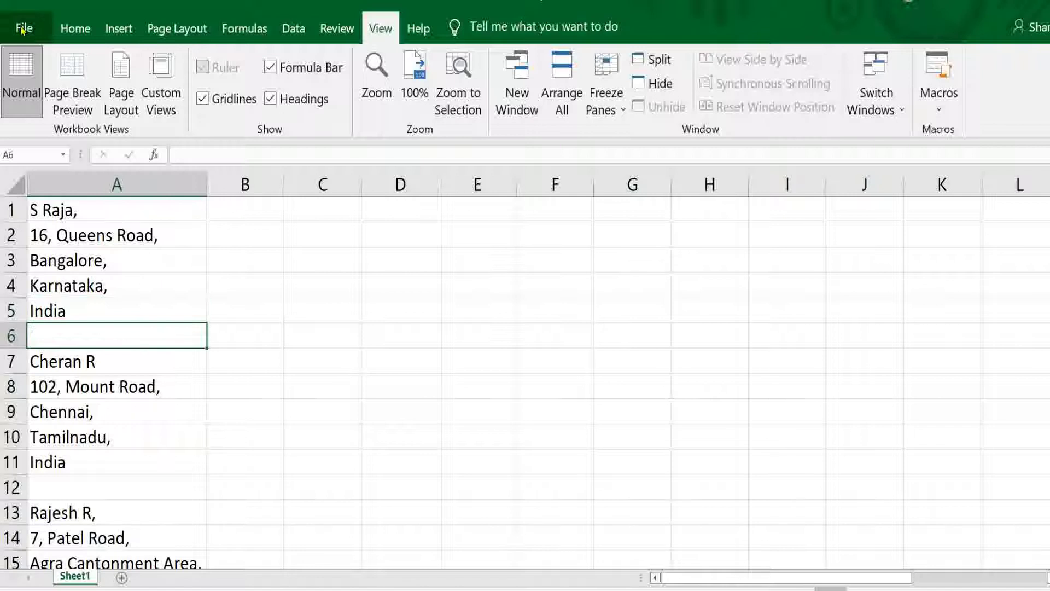
pyautogui.press('Down')
pyautogui.press('Up')
pyautogui.press('Down')
# Step: Insert a blank row above the first address so the list starts in row 2
pyautogui.press('Up')
pyautogui.press('Up')
pyautogui.press('Up')
pyautogui.press('Up')
pyautogui.press('Up')
pyautogui.press('Up')
pyautogui.hotkey('alt', 'h')
pyautogui.press('i')
pyautogui.press('r')
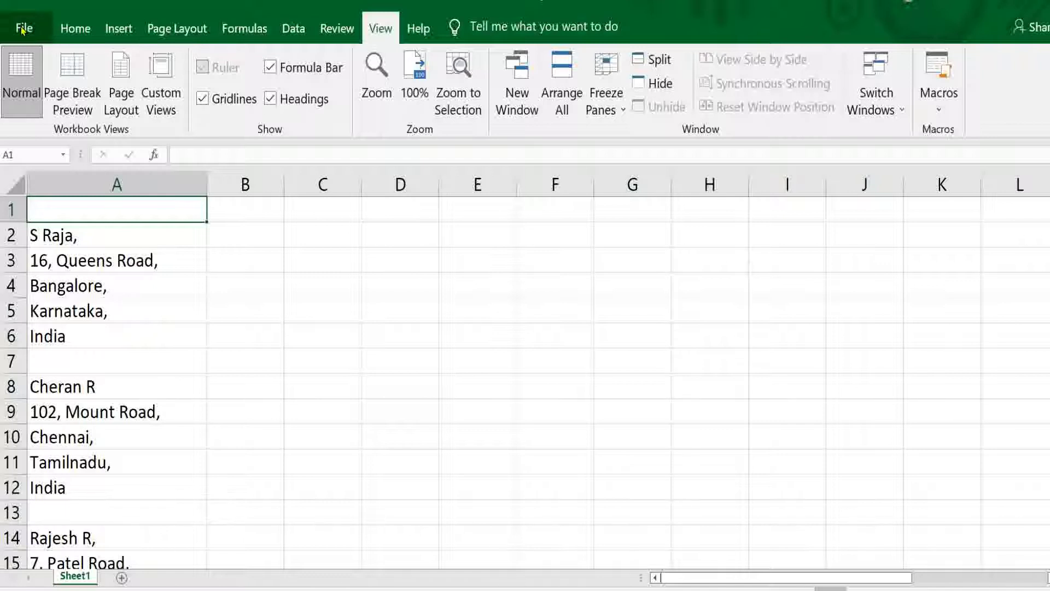
# Step: Enter =IF(A1="",IF(ISBLANK(A2),0,1)) in B2 and fill it down to B39
pyautogui.press('Down')
pyautogui.press('Right')
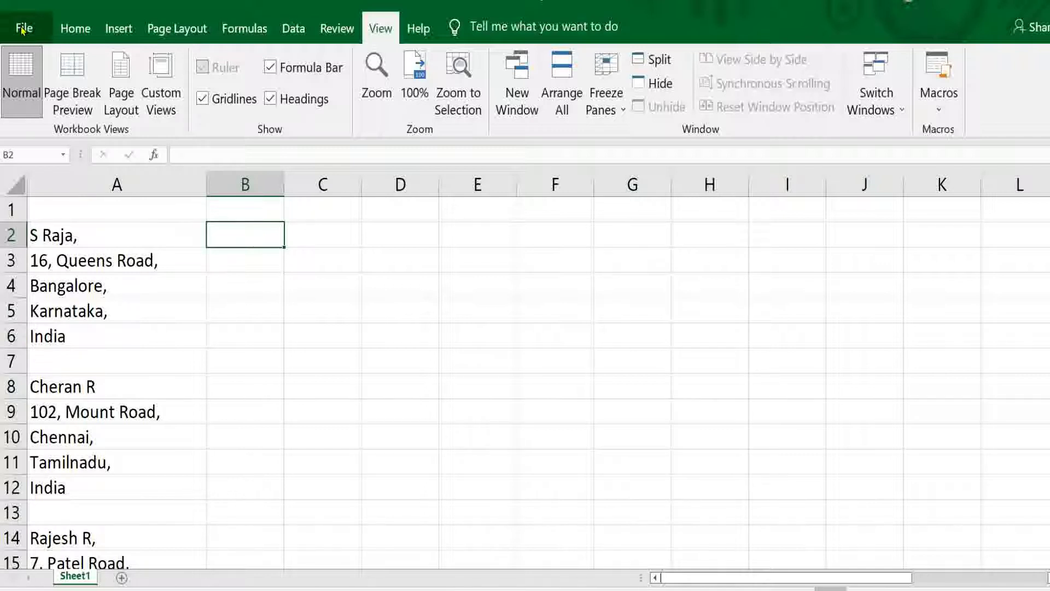
pyautogui.write('=')
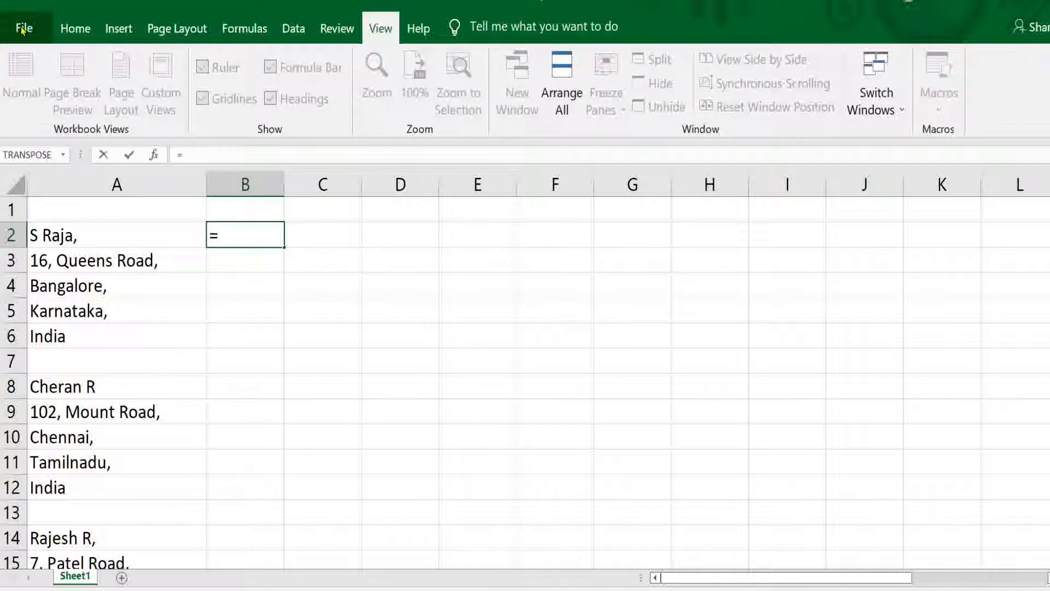
pyautogui.write('IF(')
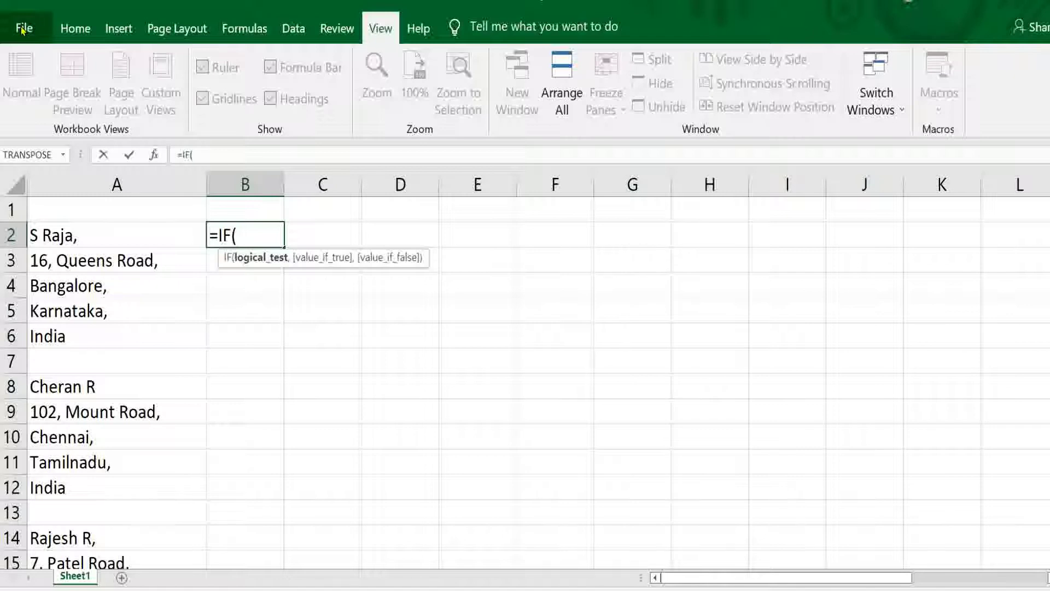
pyautogui.click(46, 217)
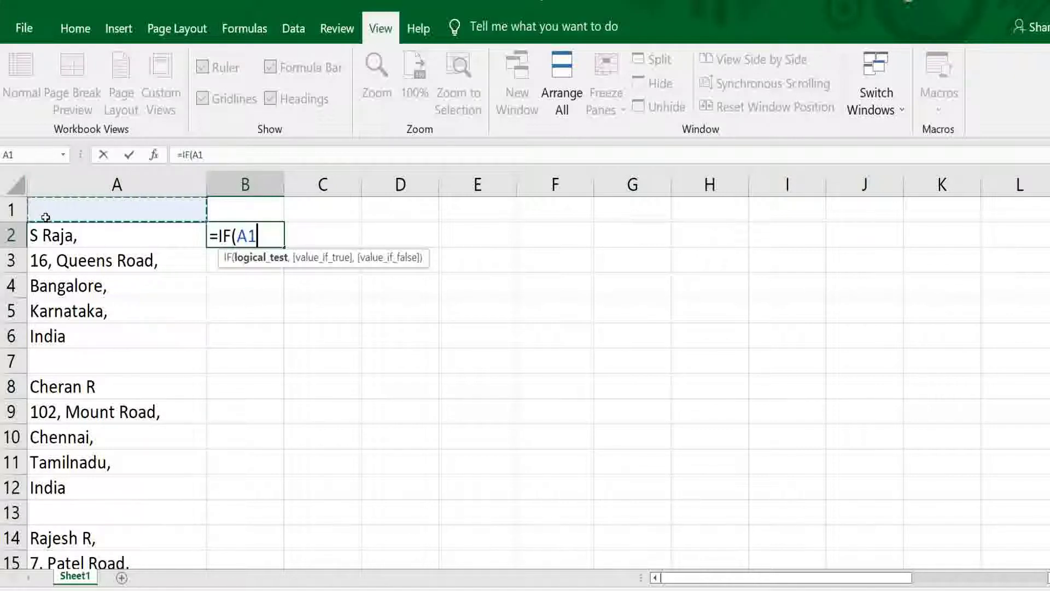
pyautogui.write('=')
pyautogui.write('""')
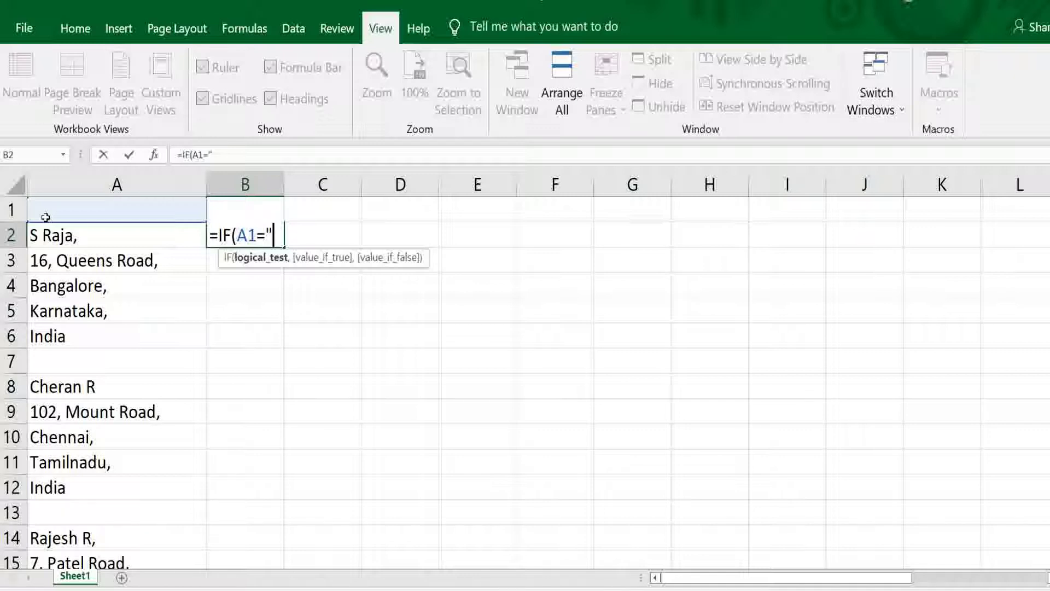
pyautogui.write(',')
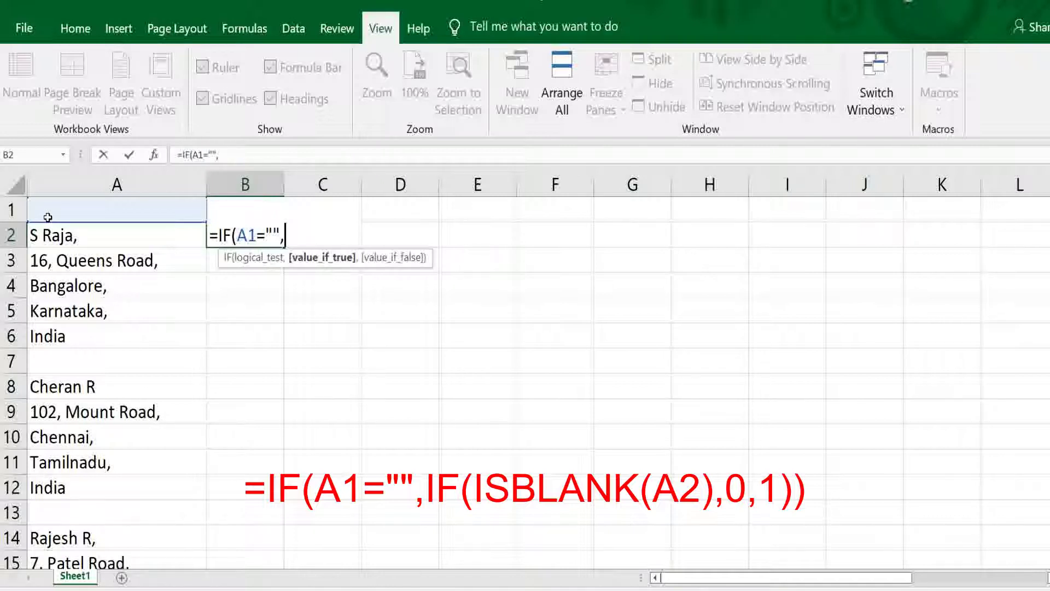
pyautogui.write('IF')
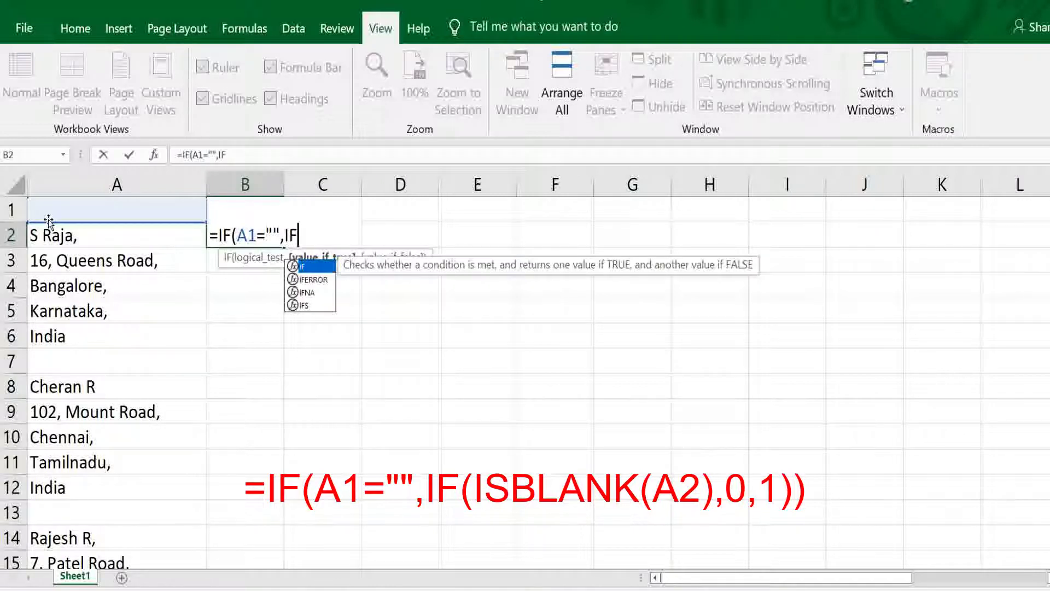
pyautogui.write('(ISBL')
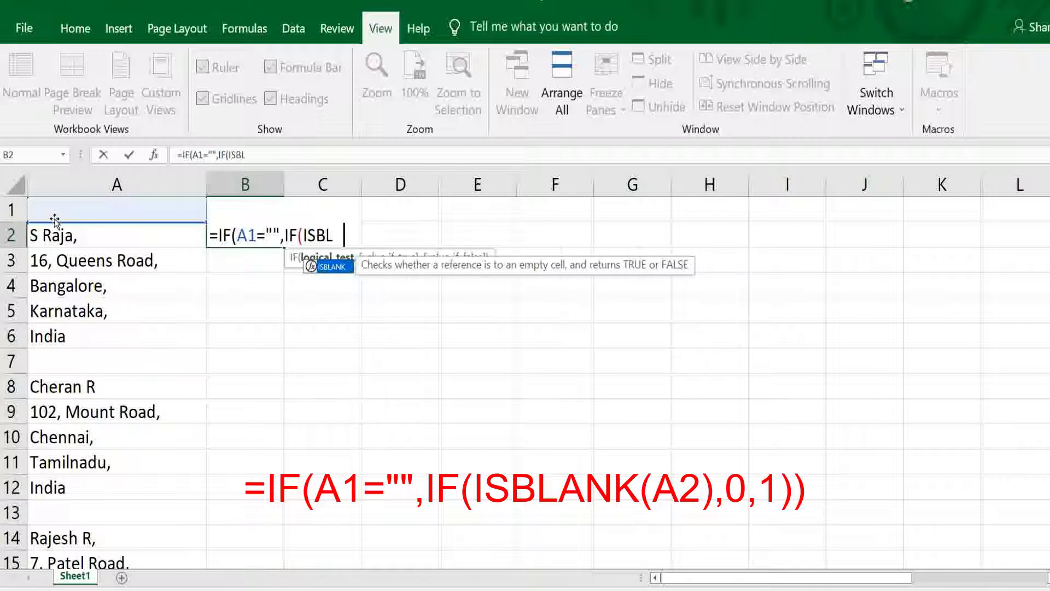
pyautogui.write('ANK(')
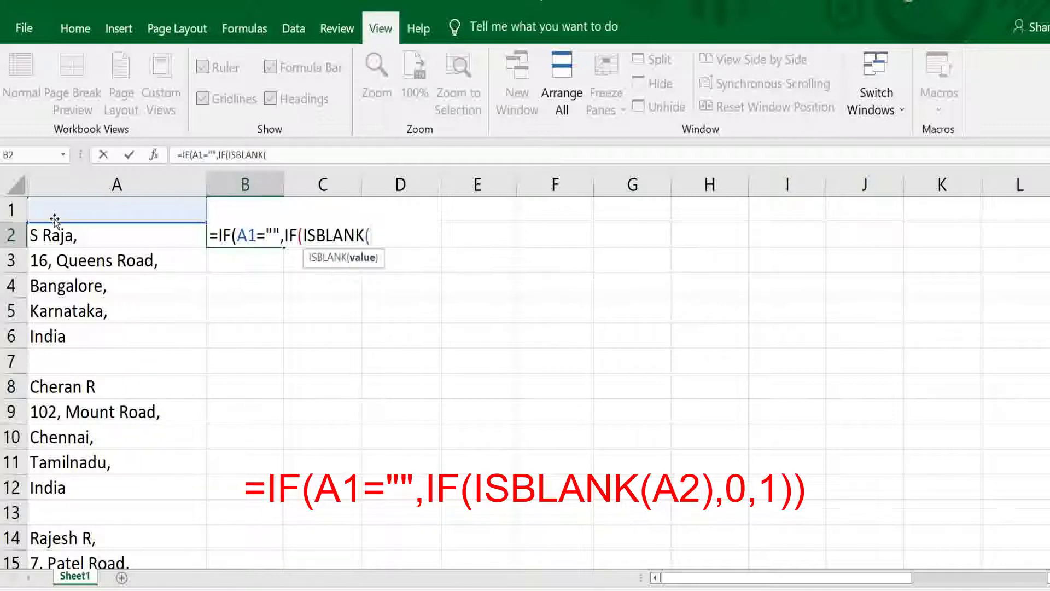
pyautogui.click(54, 222)
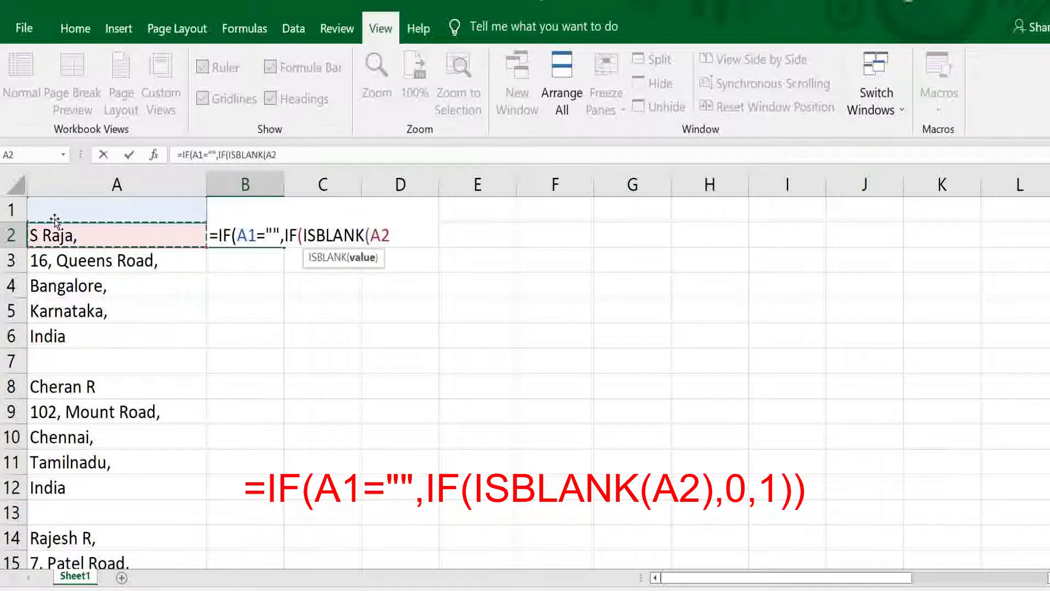
pyautogui.write(')')
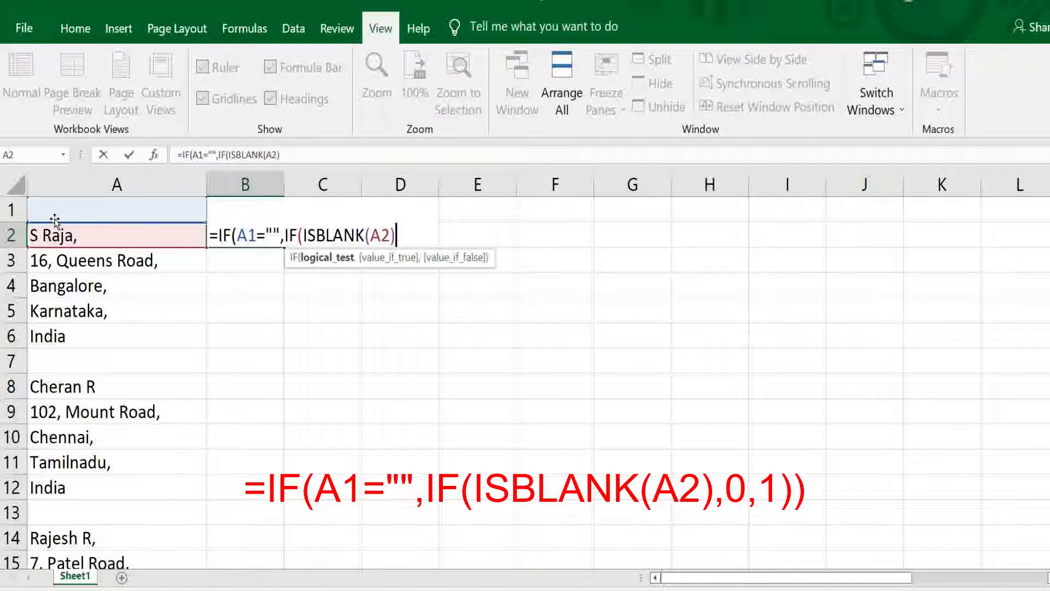
pyautogui.write(',')
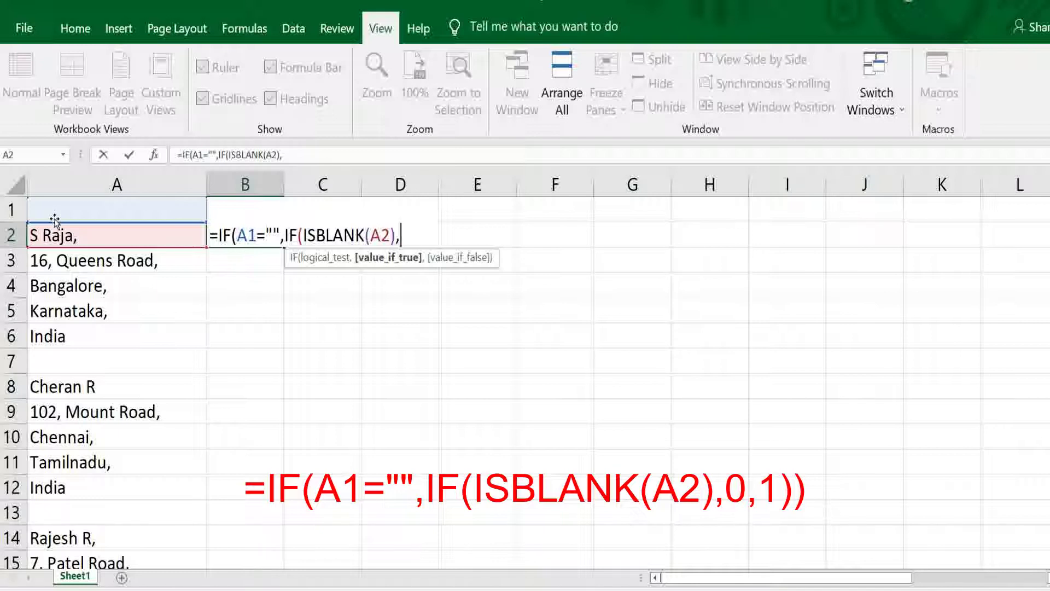
pyautogui.write('0,')
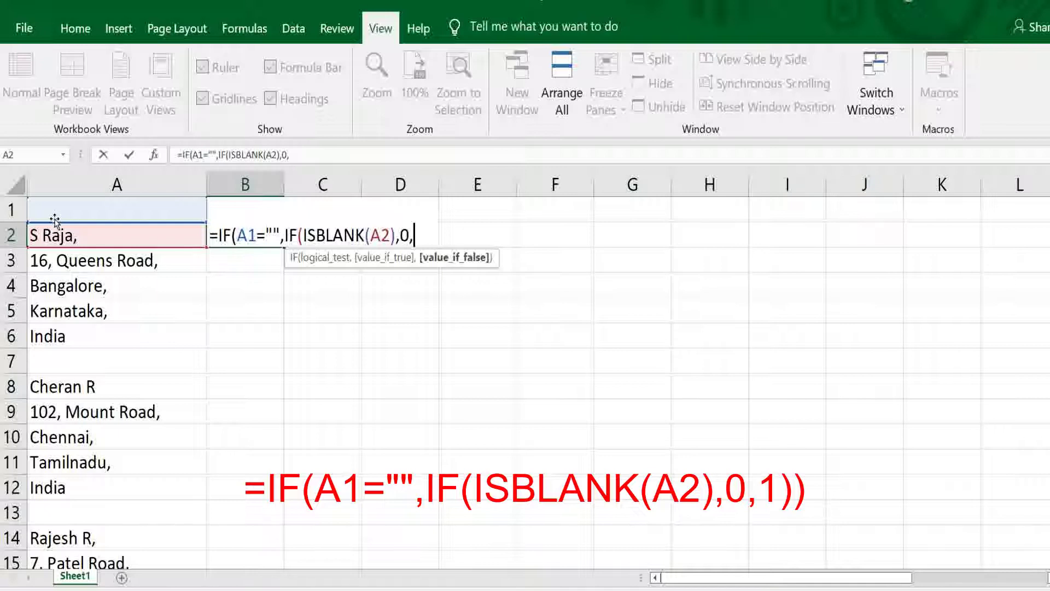
pyautogui.write('1)')
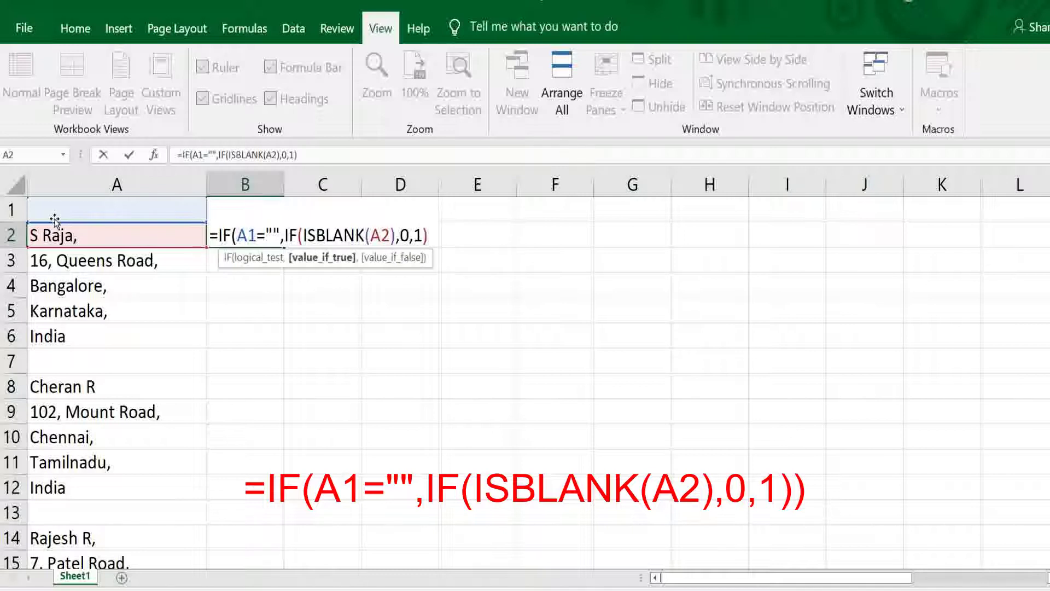
pyautogui.write(')')
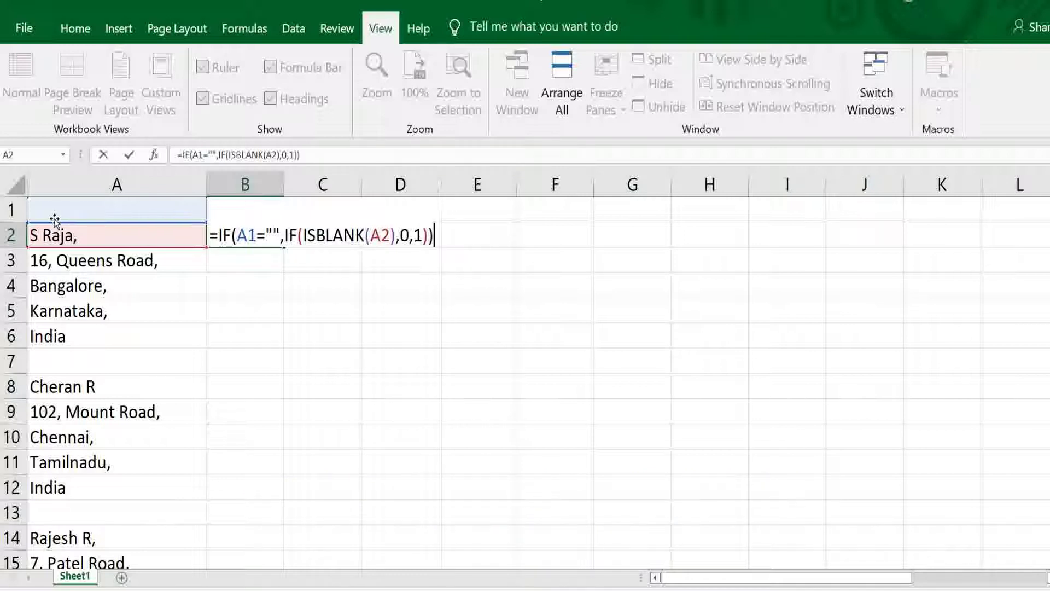
pyautogui.press('Return')
pyautogui.press('Up')
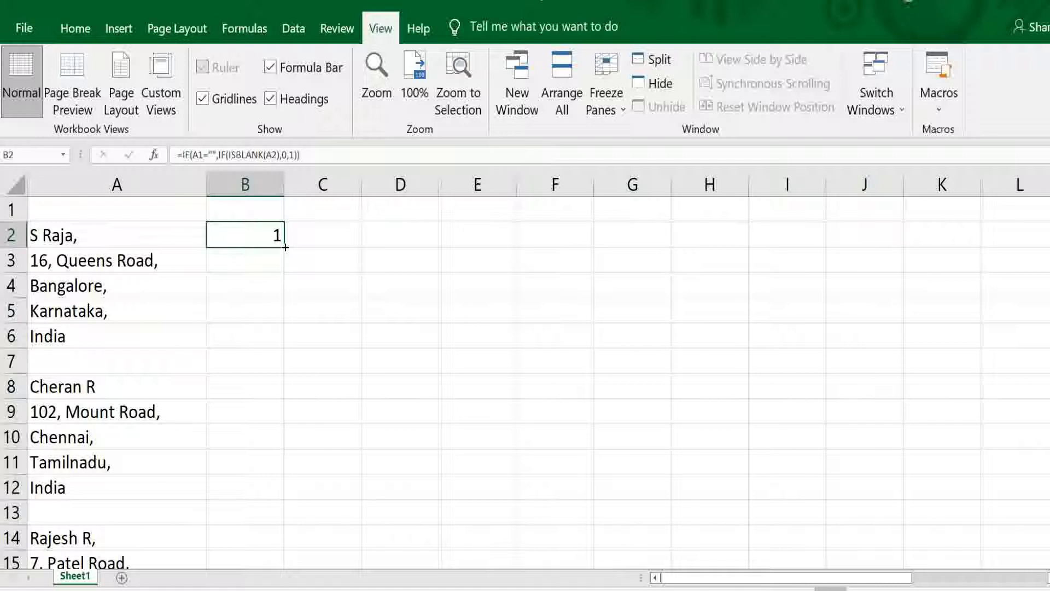
pyautogui.moveTo(285, 247); pyautogui.dragTo(247, 432)
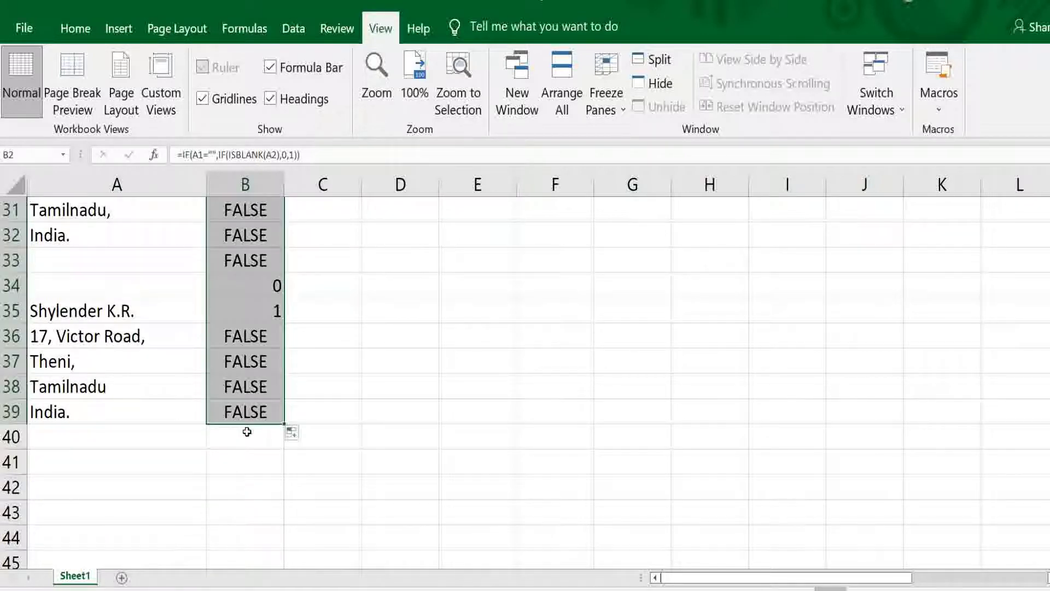
# Step: Review the formula results in the first rows of column B against the addresses in column A
pyautogui.hotkey('ctrl', 'Up')
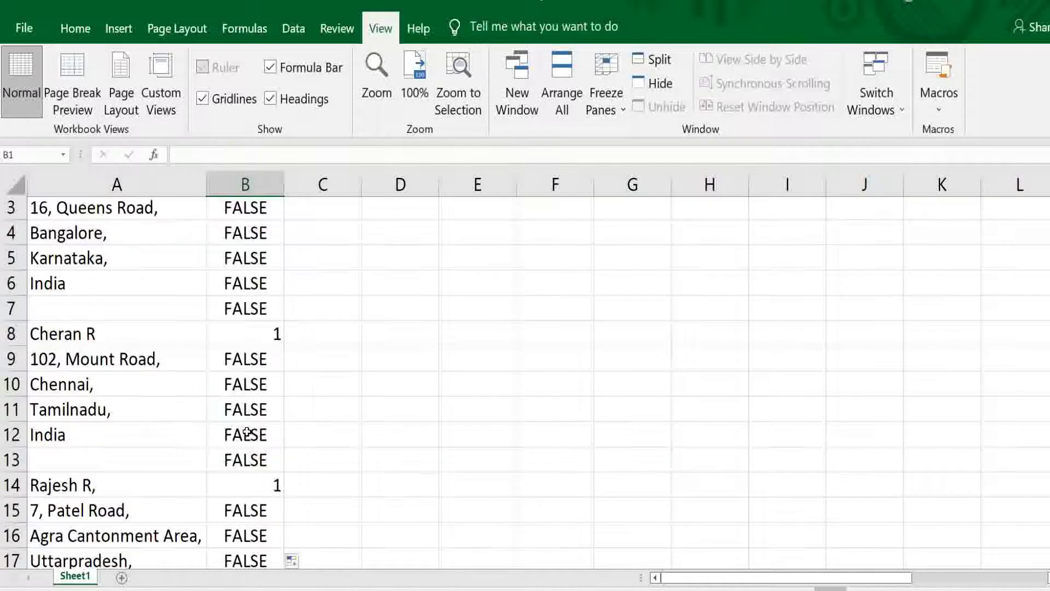
pyautogui.press('Down')
pyautogui.press('Down')
pyautogui.press('Down')
pyautogui.press('Down')
pyautogui.press('Down')
pyautogui.press('Down')
pyautogui.press('Down')
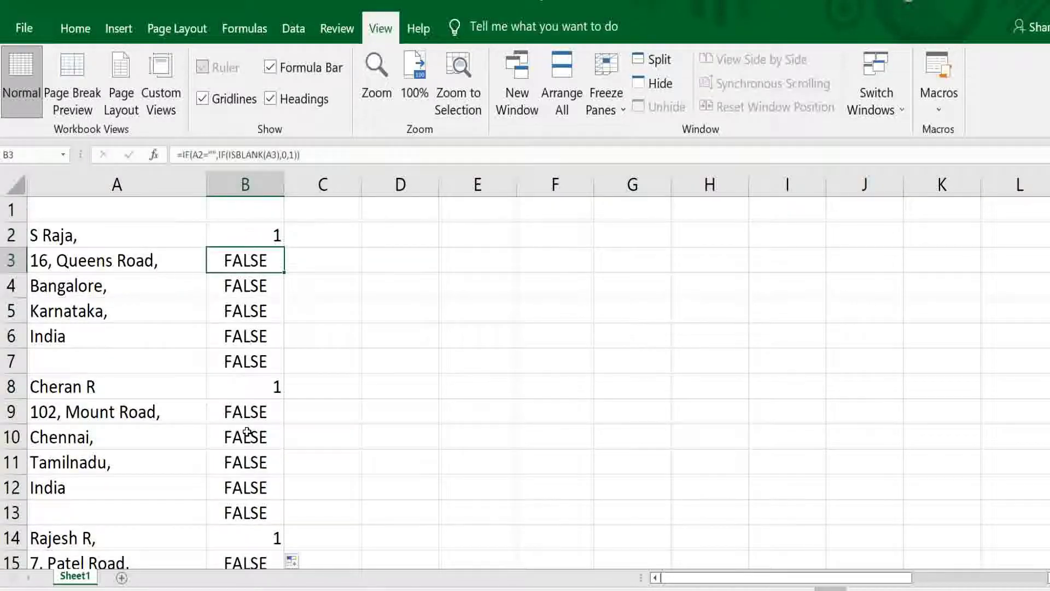
# Step: Add a filter to the list and show only the rows with 1 in column B
pyautogui.hotkey('ctrl', 'Up')
pyautogui.hotkey('ctrl', 'Up')
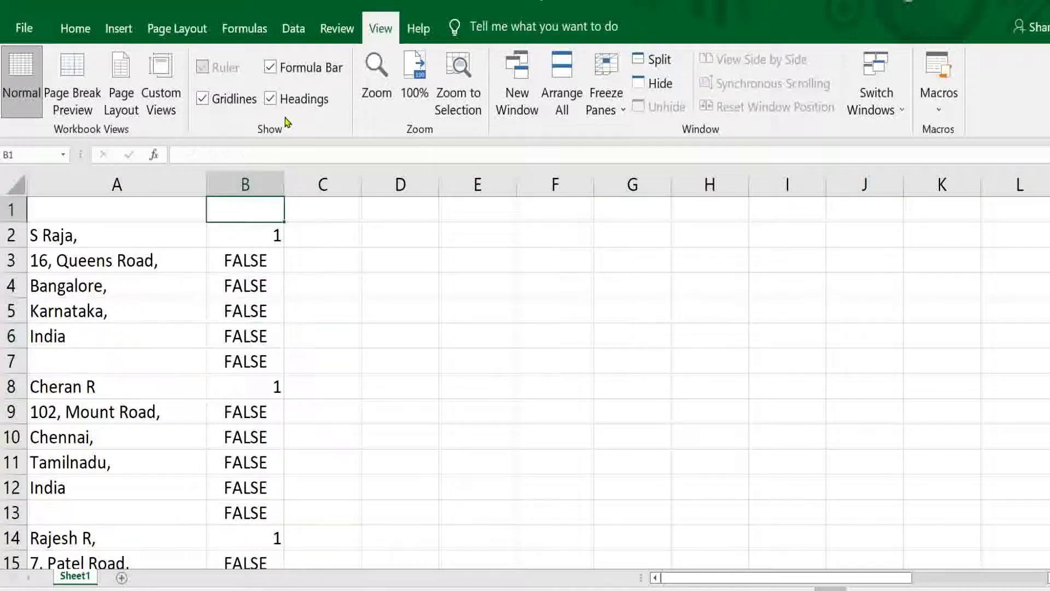
pyautogui.click(293, 30)
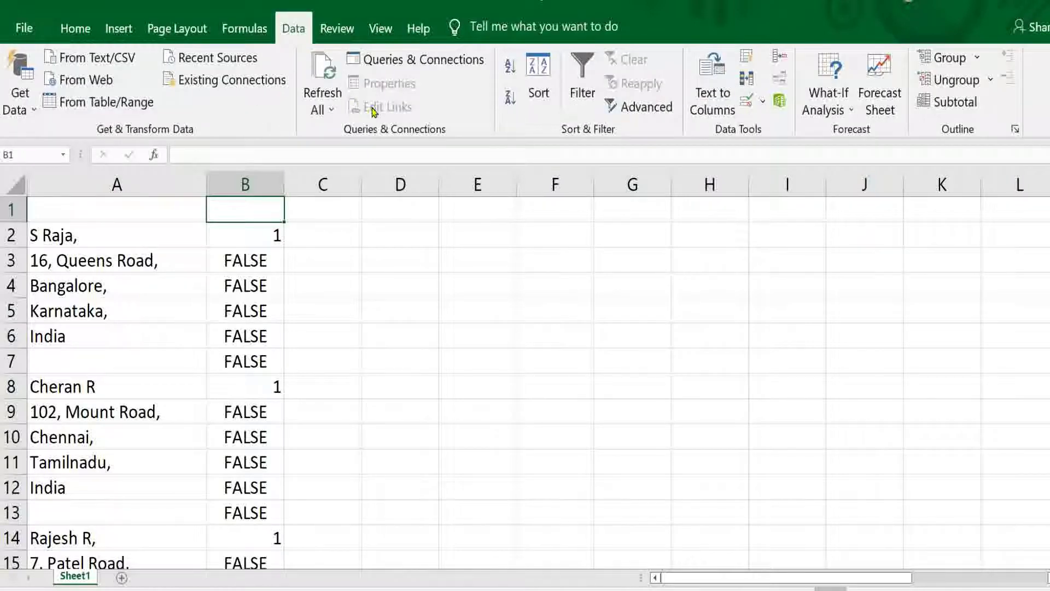
pyautogui.click(585, 86)
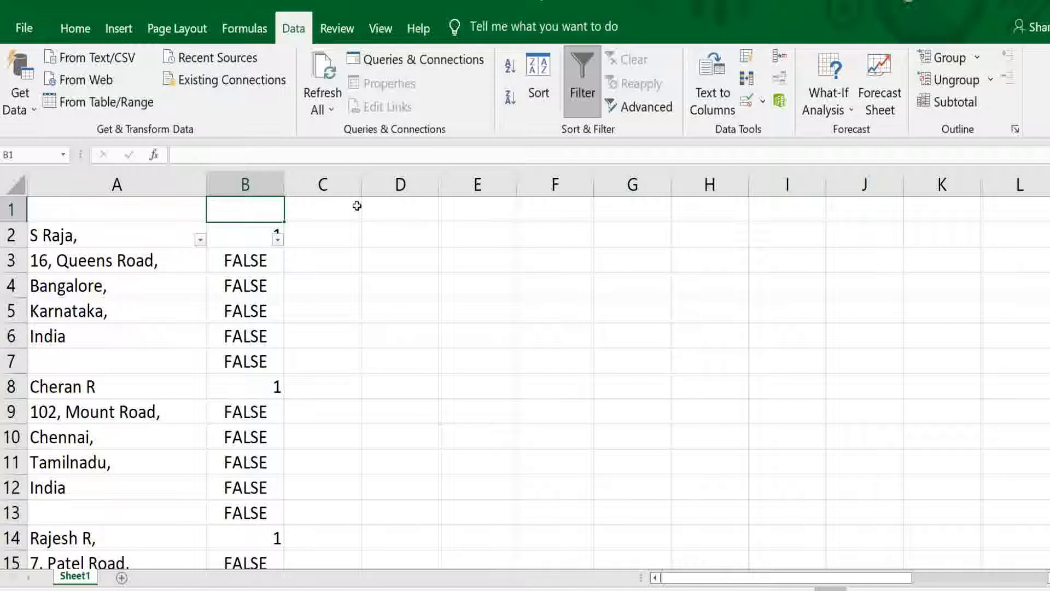
pyautogui.click(278, 242)
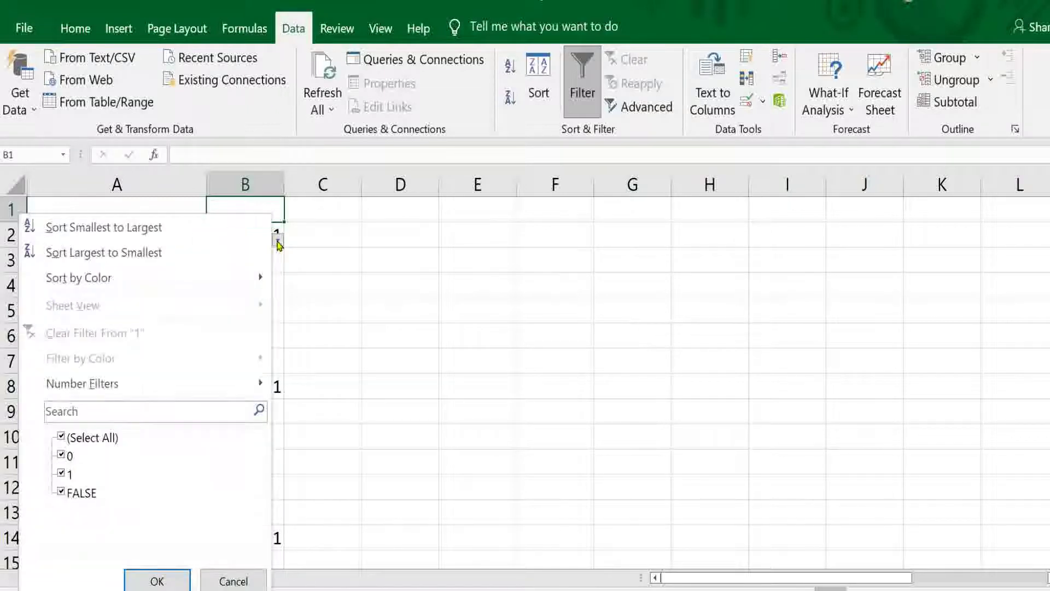
pyautogui.click(94, 441)
pyautogui.click(68, 474)
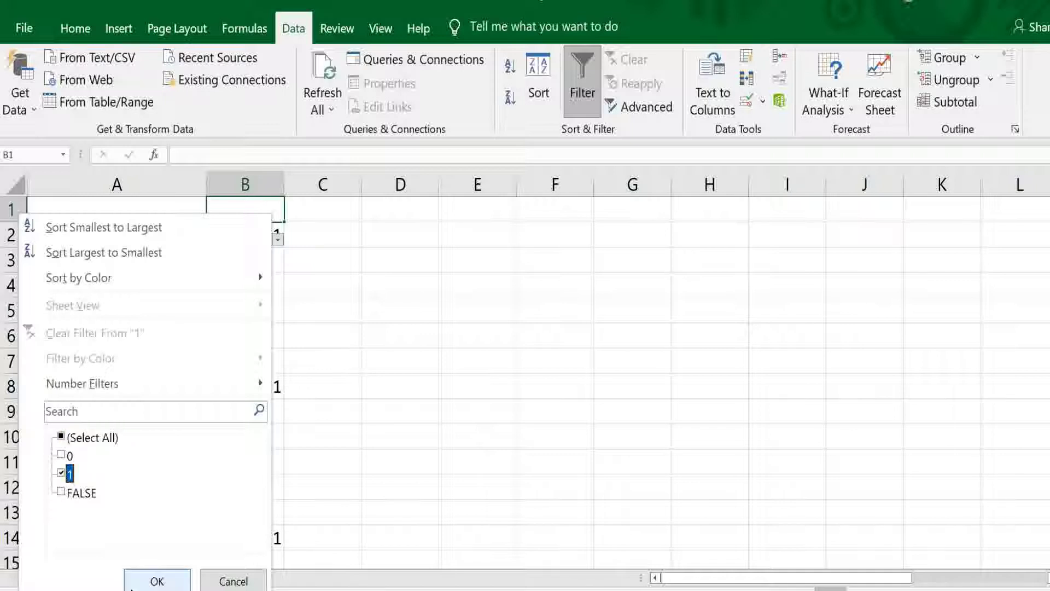
pyautogui.click(151, 584)
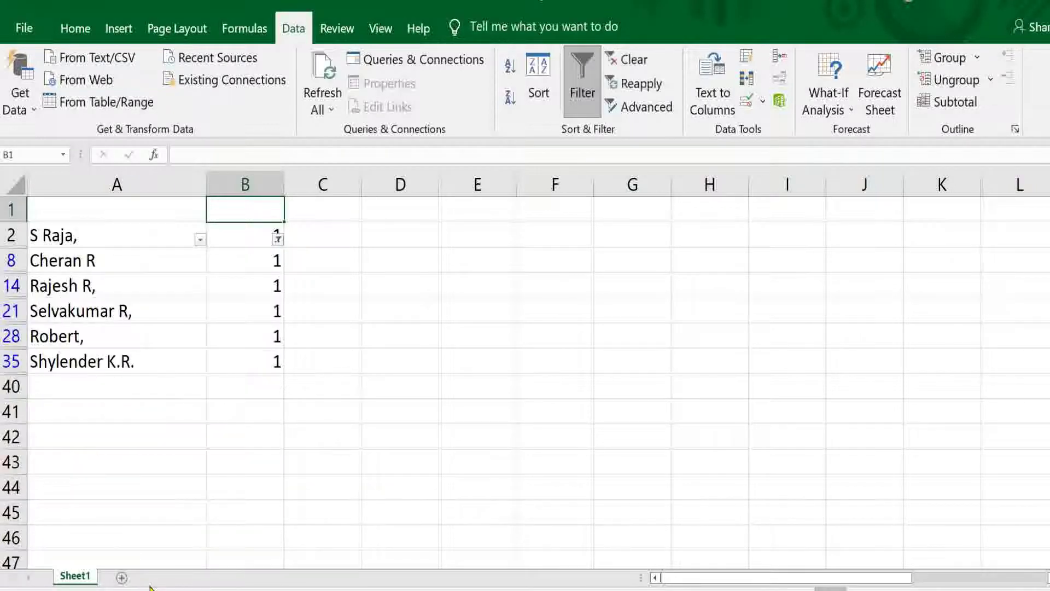
# Step: Enter =TRANSPOSE(OFFSET(A2,B1,0,5,1)) in C2 as an array formula
pyautogui.click(327, 236)
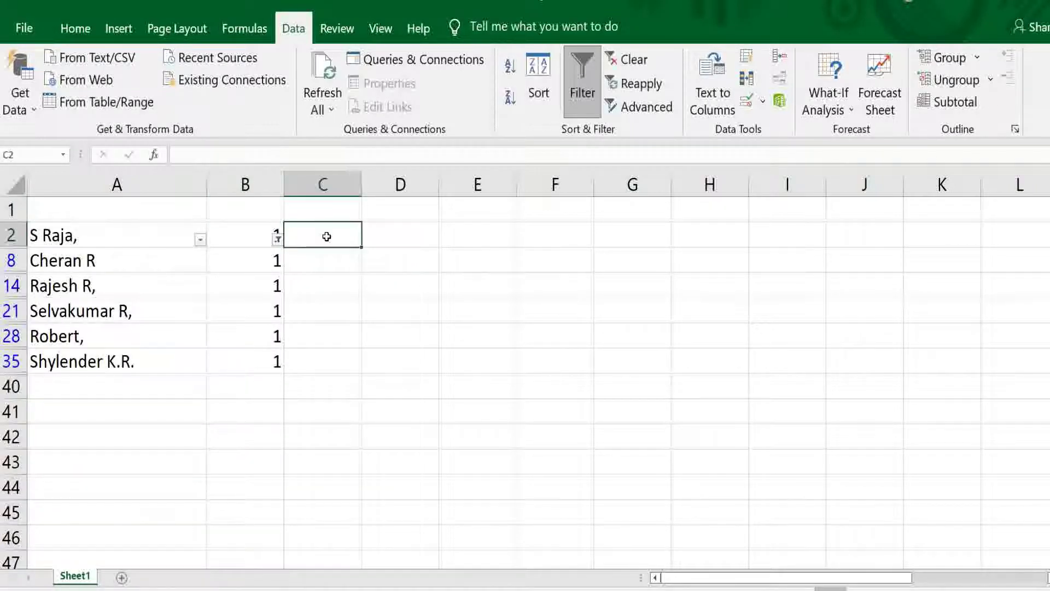
pyautogui.write('=')
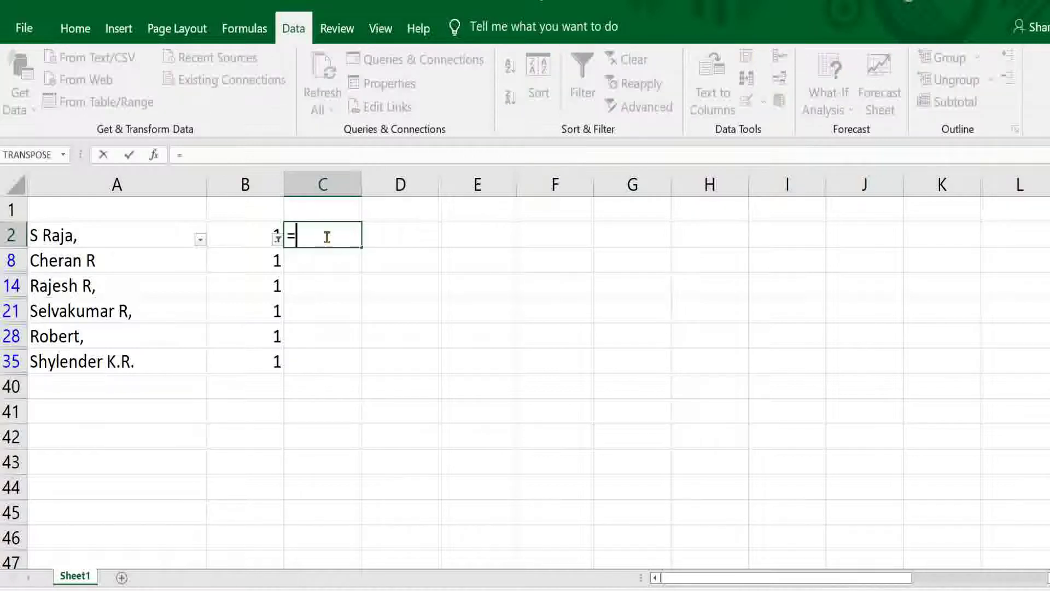
pyautogui.write('TRANSPOSE')
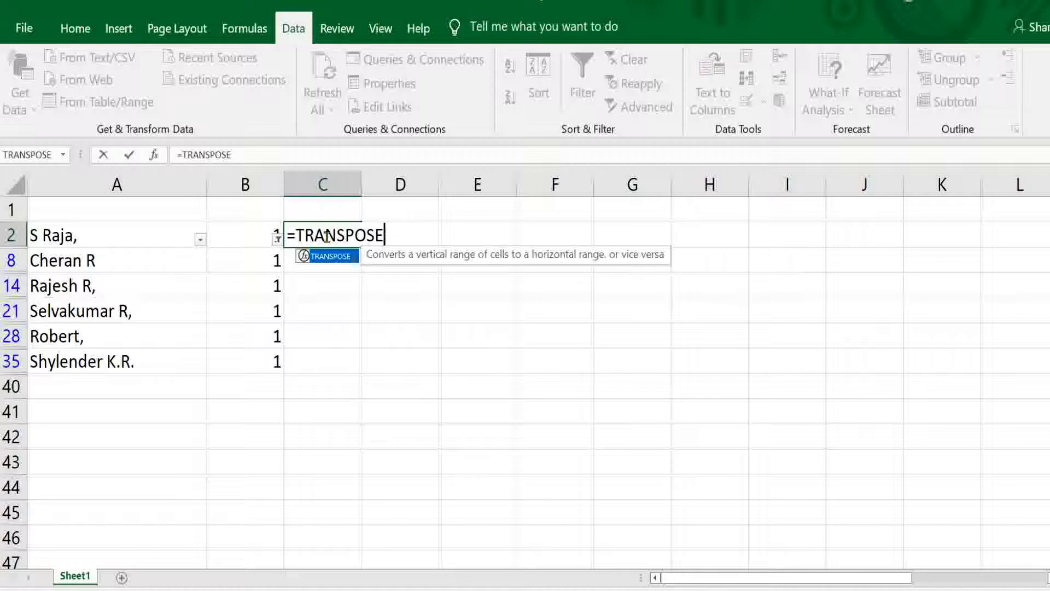
pyautogui.write('(')
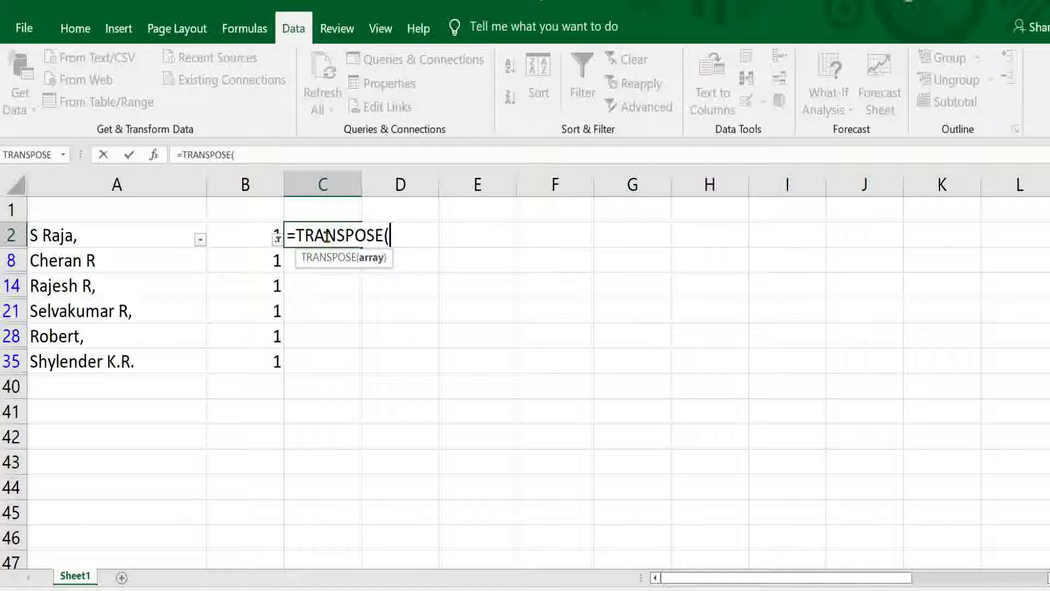
pyautogui.write('OFFSE')
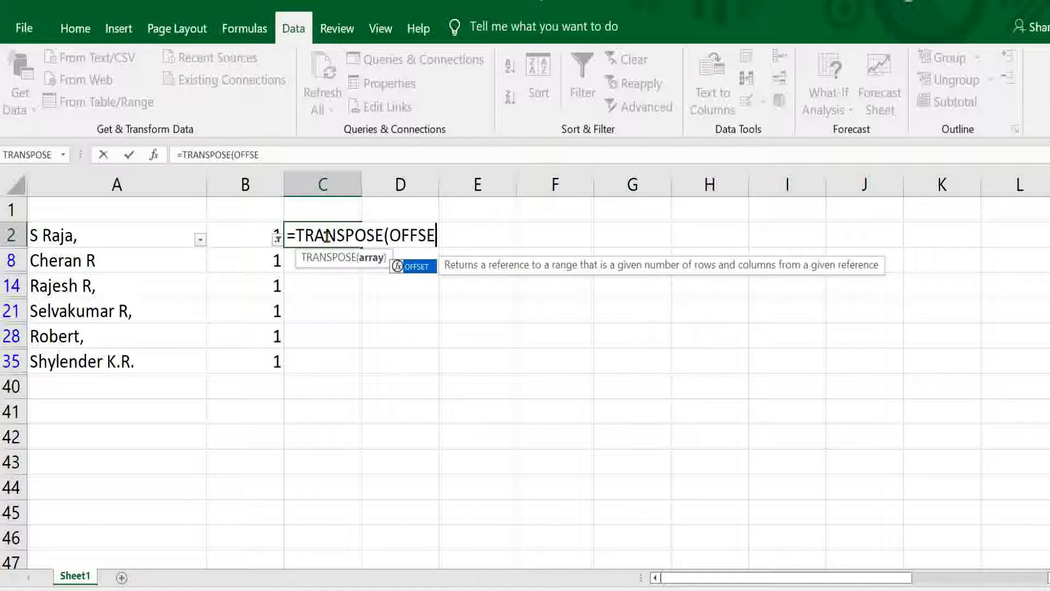
pyautogui.write('T(')
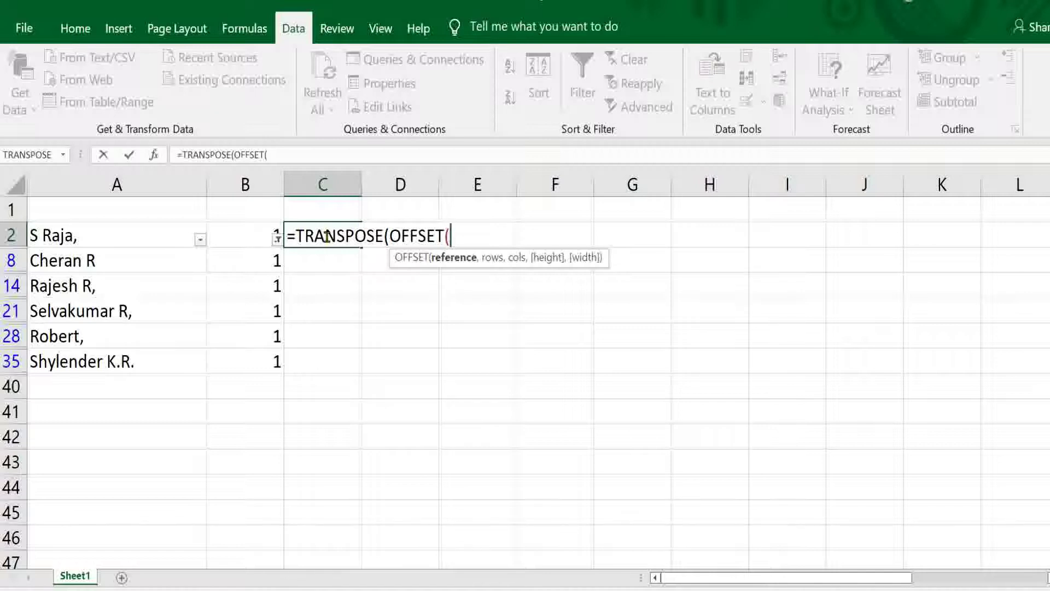
pyautogui.press('Left')
pyautogui.press('Left')
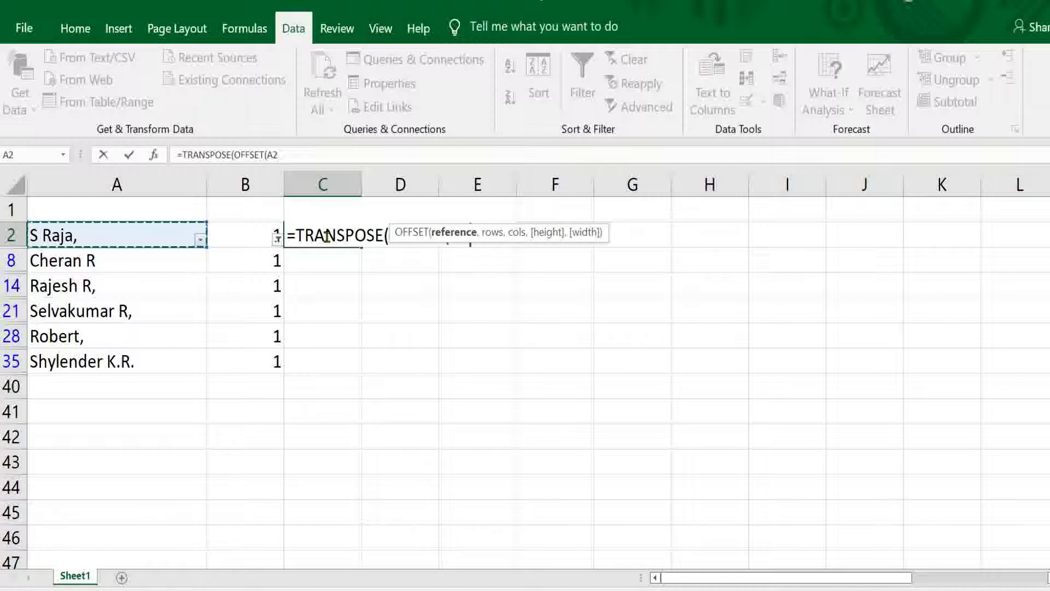
pyautogui.write(',')
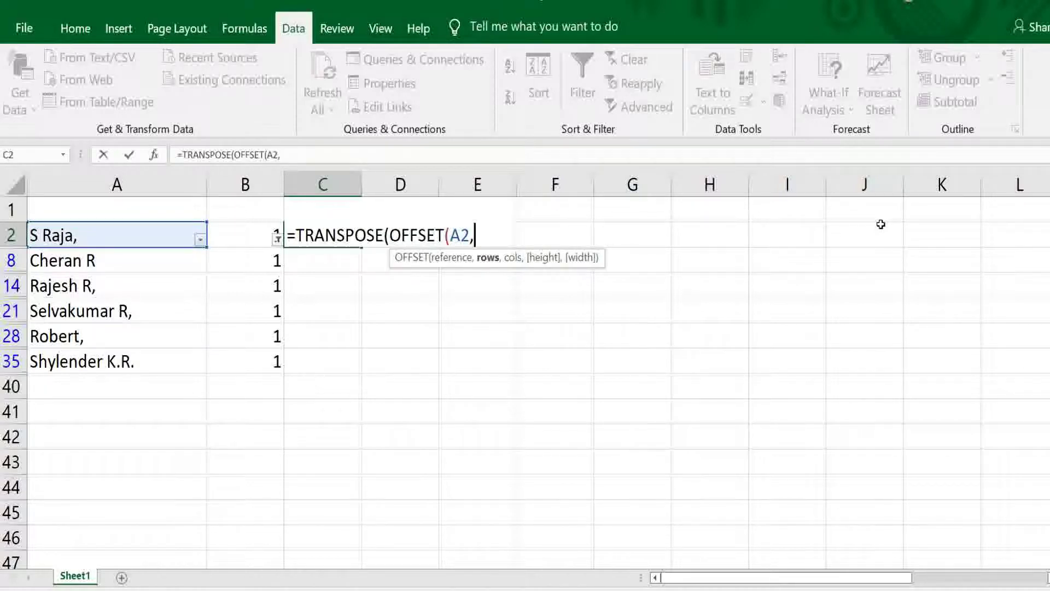
pyautogui.click(246, 209)
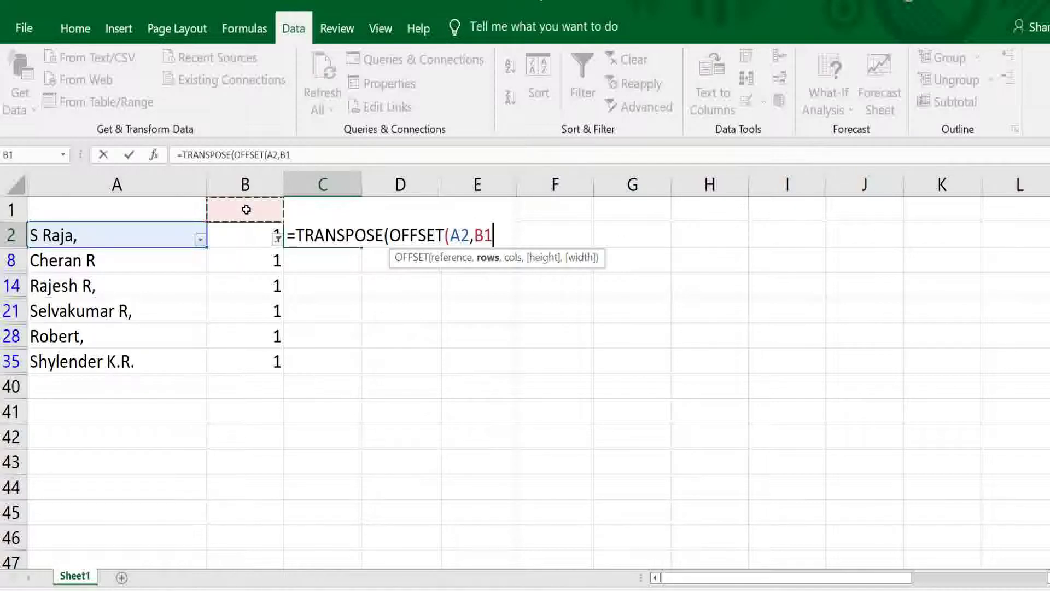
pyautogui.write(',')
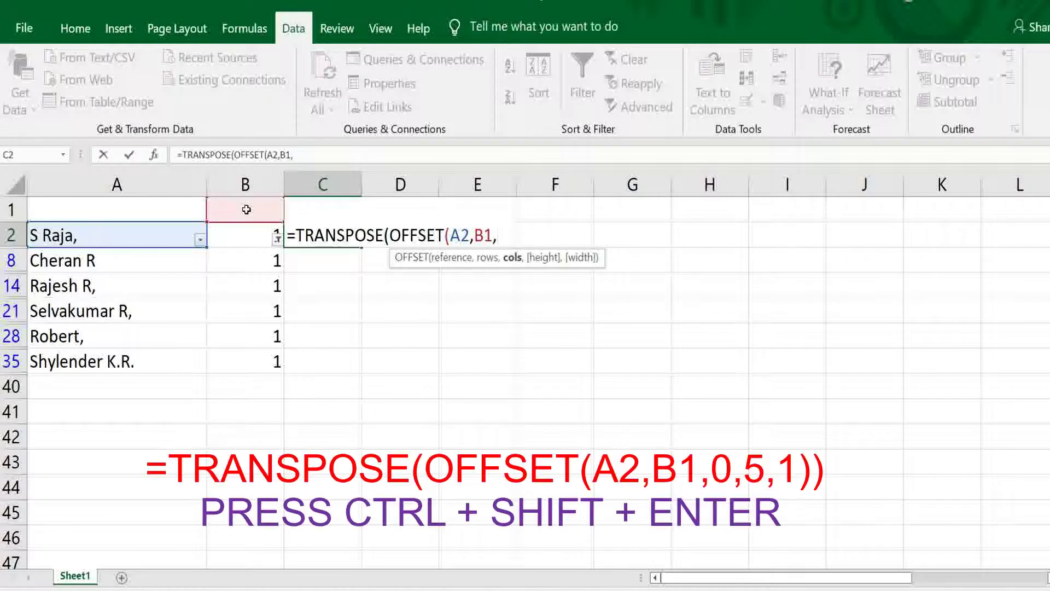
pyautogui.write('0,')
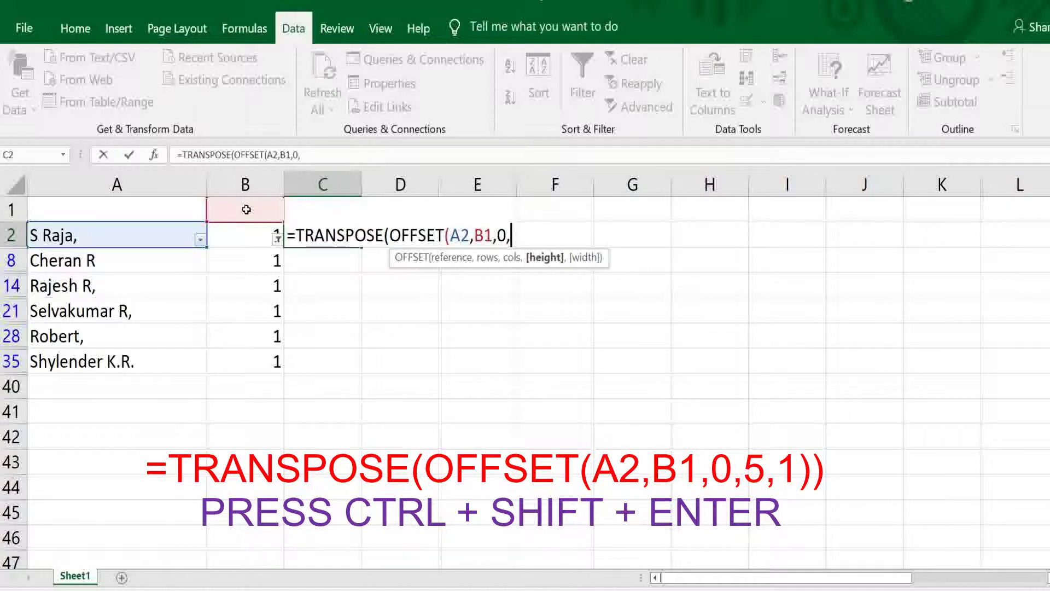
pyautogui.write('5,')
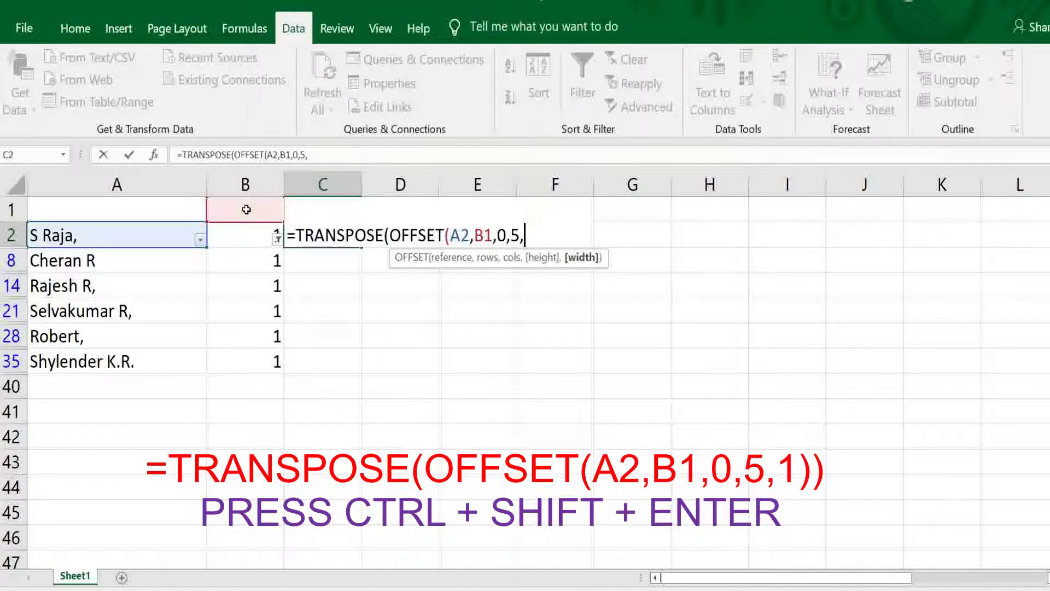
pyautogui.write('1)')
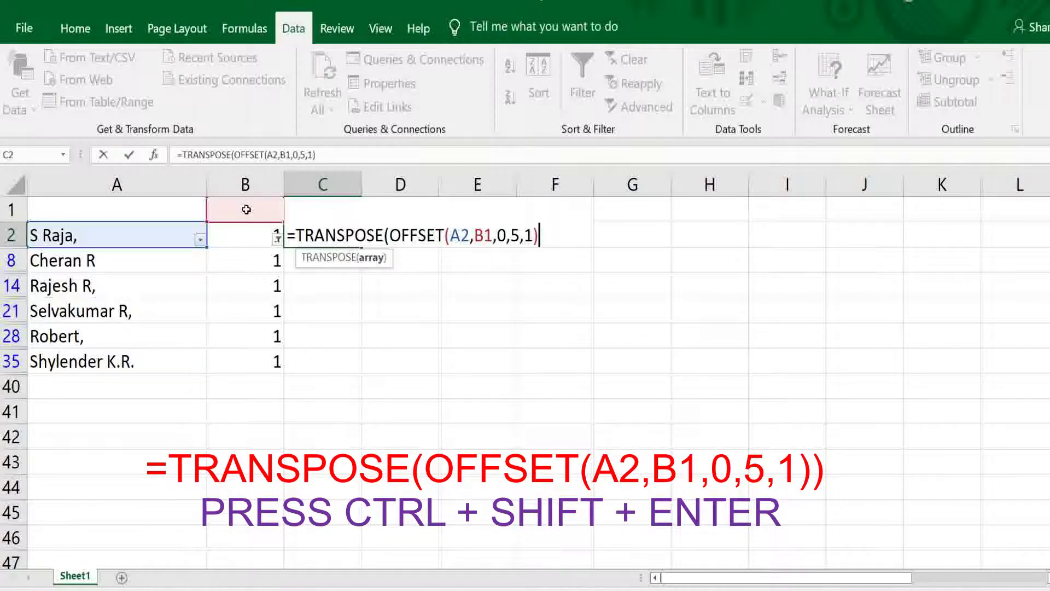
pyautogui.write(')')
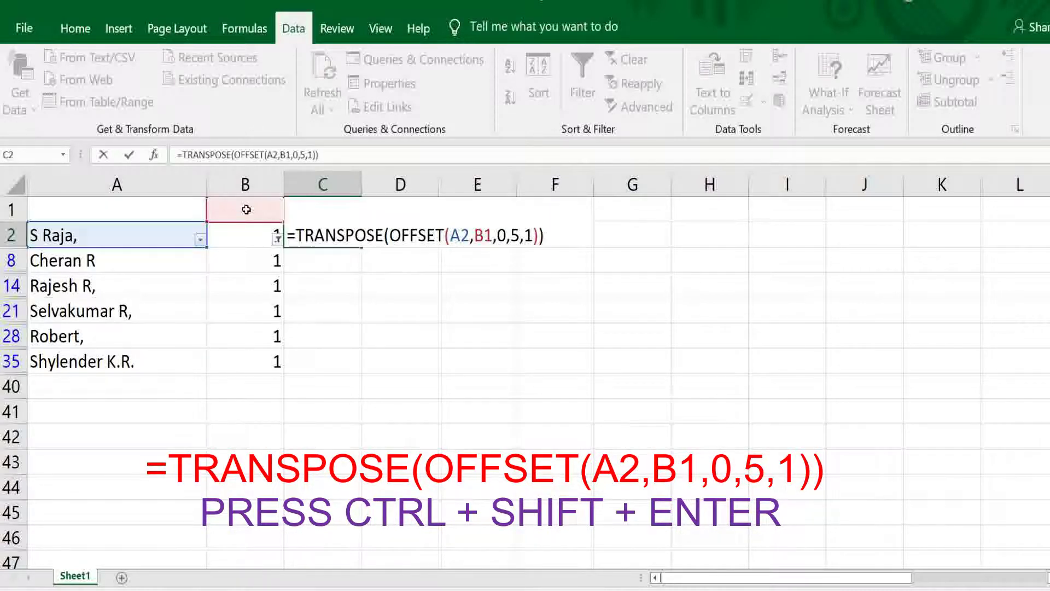
pyautogui.hotkey('ctrl', 'shift', 'Return')
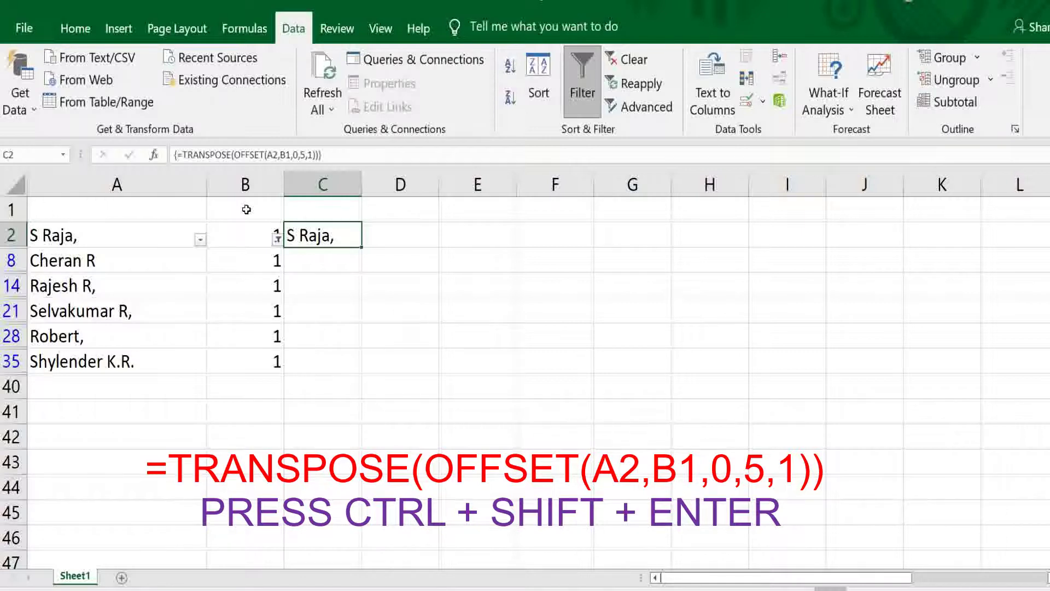
# Step: Extend the TRANSPOSE array formula from C2 across C2:G2 so it covers all five address lines
pyautogui.hotkey('shift', 'Right')
pyautogui.hotkey('shift', 'Right')
pyautogui.hotkey('shift', 'Right')
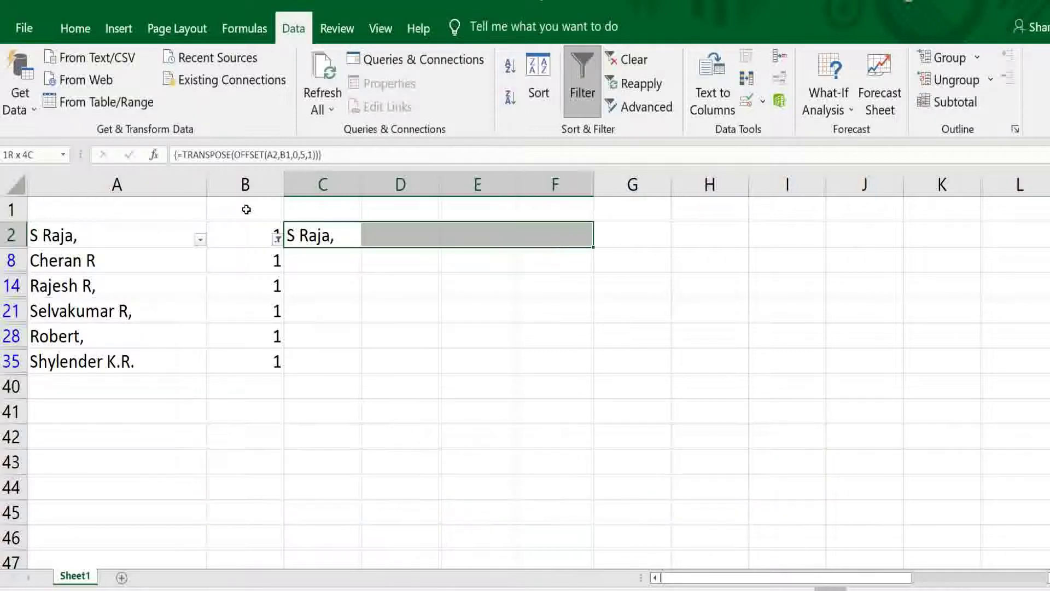
pyautogui.hotkey('shift', 'Right')
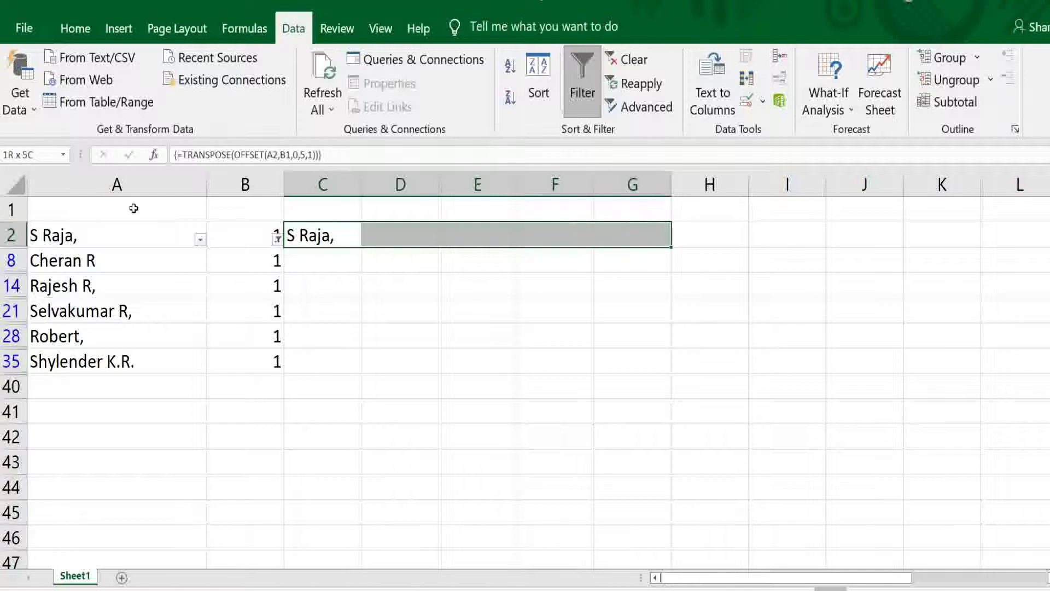
pyautogui.click(216, 156)
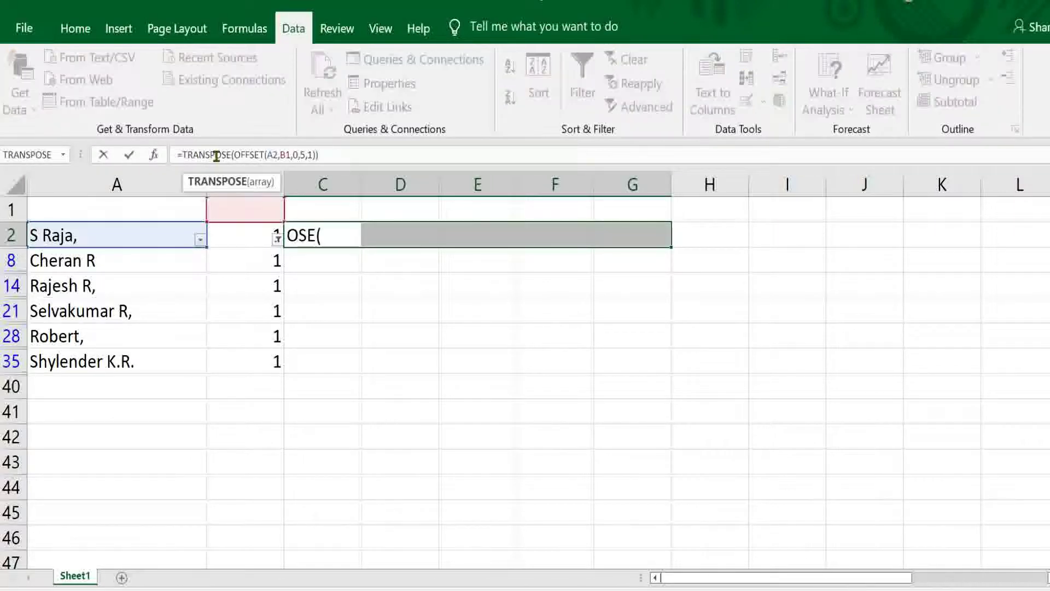
pyautogui.hotkey('ctrl', 'shift', 'Return')
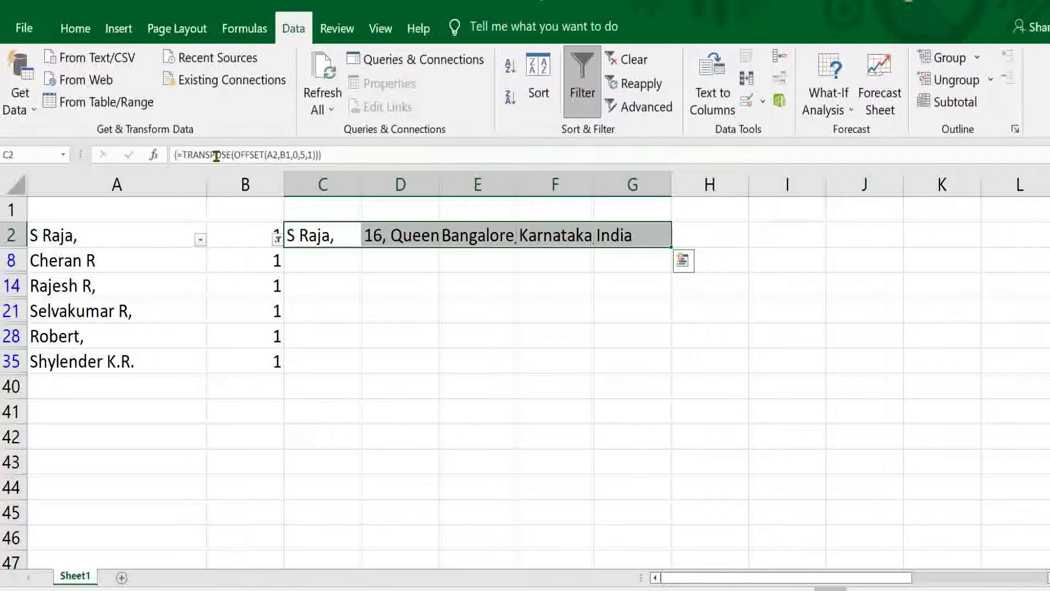
# Step: Copy the array formula from C2:G2 to the visible rows of C8:G35 and remove the filter from the list
pyautogui.hotkey('ctrl', 'c')
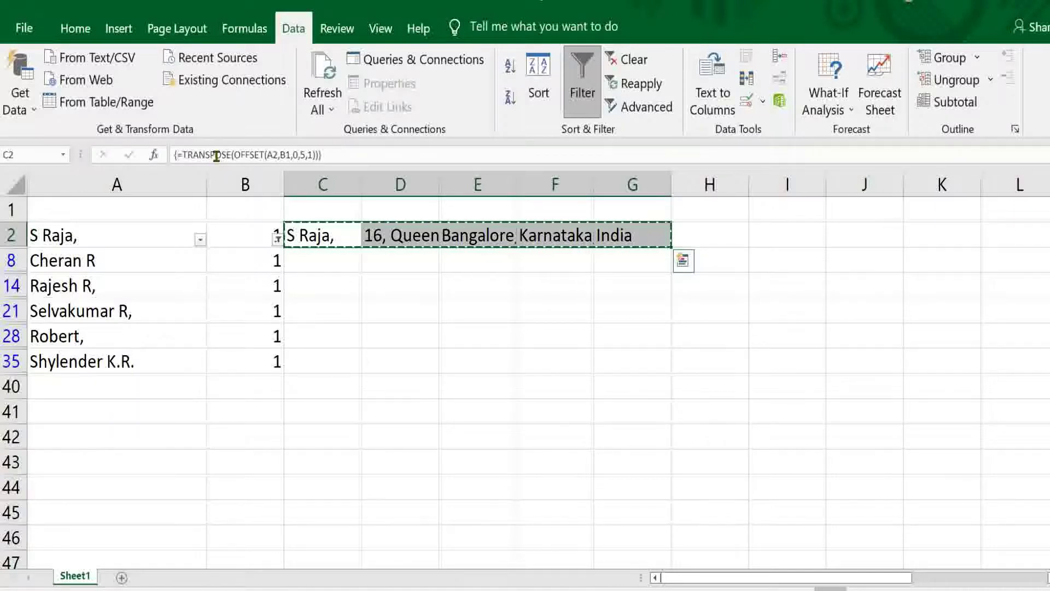
pyautogui.press('Down')
pyautogui.hotkey('shift', 'Right')
pyautogui.hotkey('shift', 'Right')
pyautogui.hotkey('shift', 'Right')
pyautogui.hotkey('shift', 'Right')
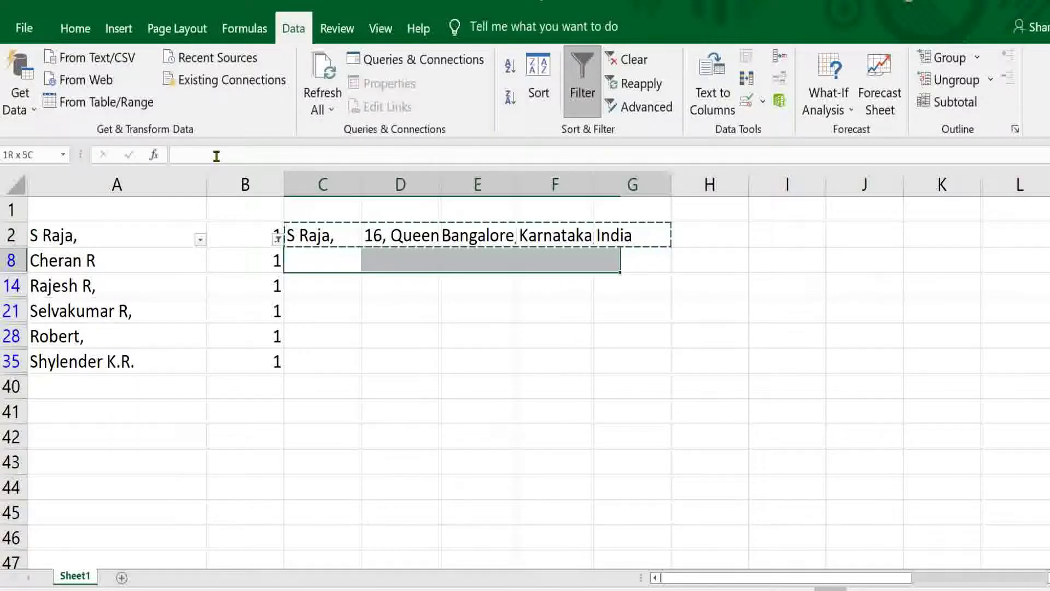
pyautogui.hotkey('shift', 'Down')
pyautogui.hotkey('shift', 'Down')
pyautogui.hotkey('shift', 'Down')
pyautogui.hotkey('shift', 'Down')
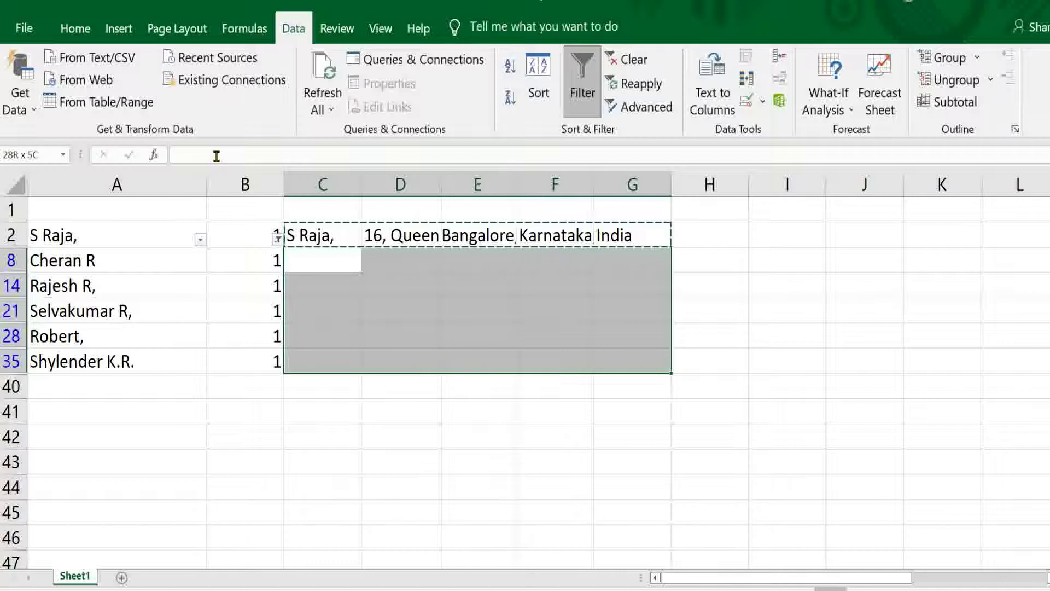
pyautogui.press('Return')
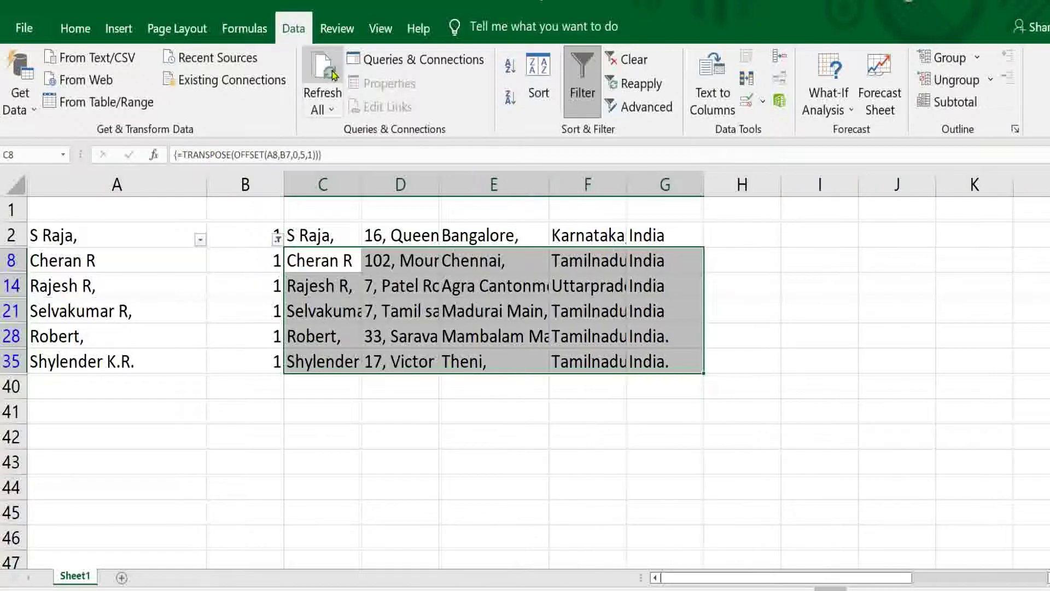
pyautogui.click(578, 94)
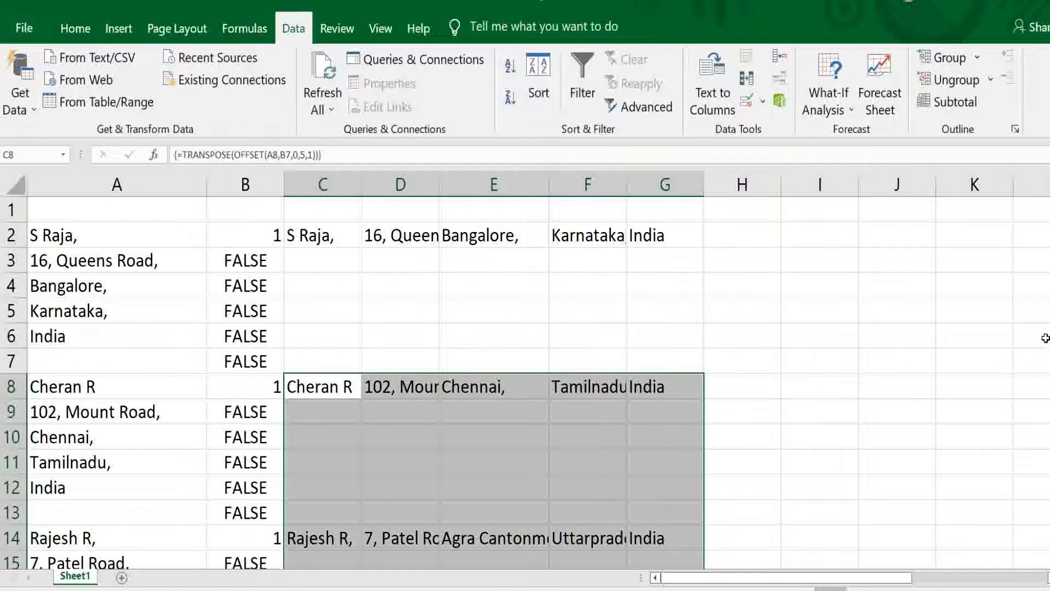
# Step: Review the transposed addresses in columns C to G against the original blocks in column A, moving down the unfiltered list
pyautogui.click(923, 319)
pyautogui.press('Down')
pyautogui.press('Down')
pyautogui.press('Down')
pyautogui.press('Down')
pyautogui.press('Down')
pyautogui.press('Down')
pyautogui.press('Down')
pyautogui.press('Down')
pyautogui.press('Down')
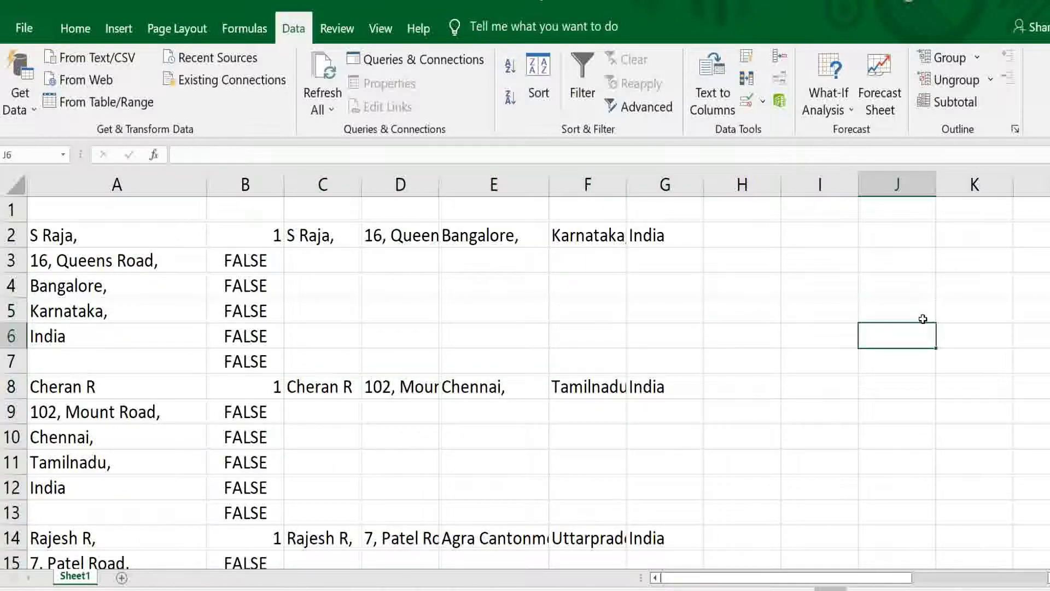
pyautogui.press('Left')
pyautogui.press('Left')
pyautogui.press('Left')
pyautogui.press('Left')
pyautogui.press('Left')
pyautogui.press('Left')
pyautogui.press('Left')
pyautogui.press('Left')
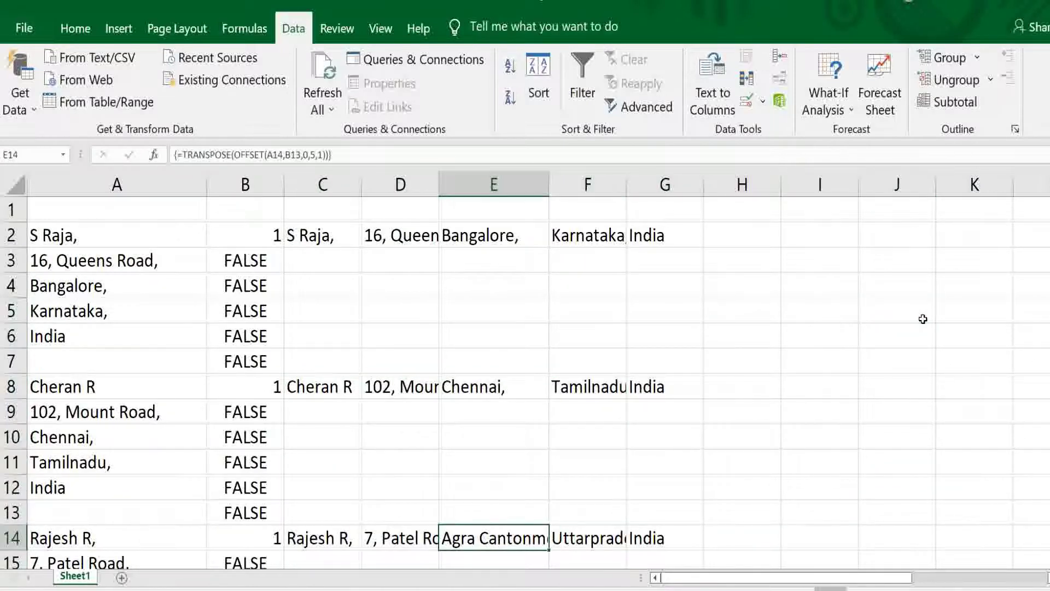
pyautogui.press('Down')
pyautogui.press('Down')
pyautogui.press('Down')
pyautogui.press('Down')
pyautogui.press('Down')
pyautogui.press('Down')
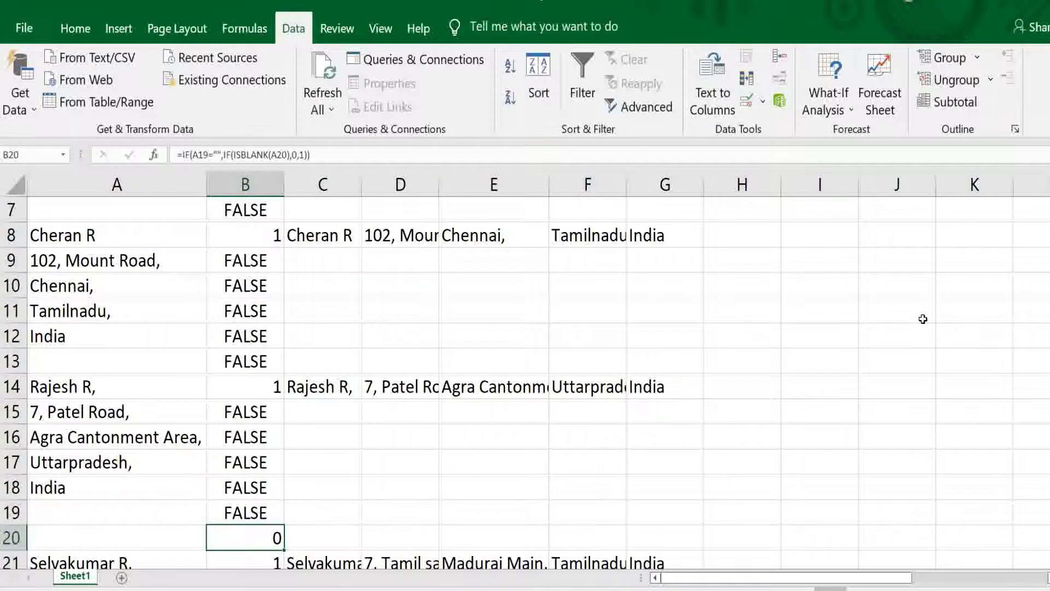
pyautogui.press('Down')
pyautogui.press('Down')
pyautogui.press('Down')
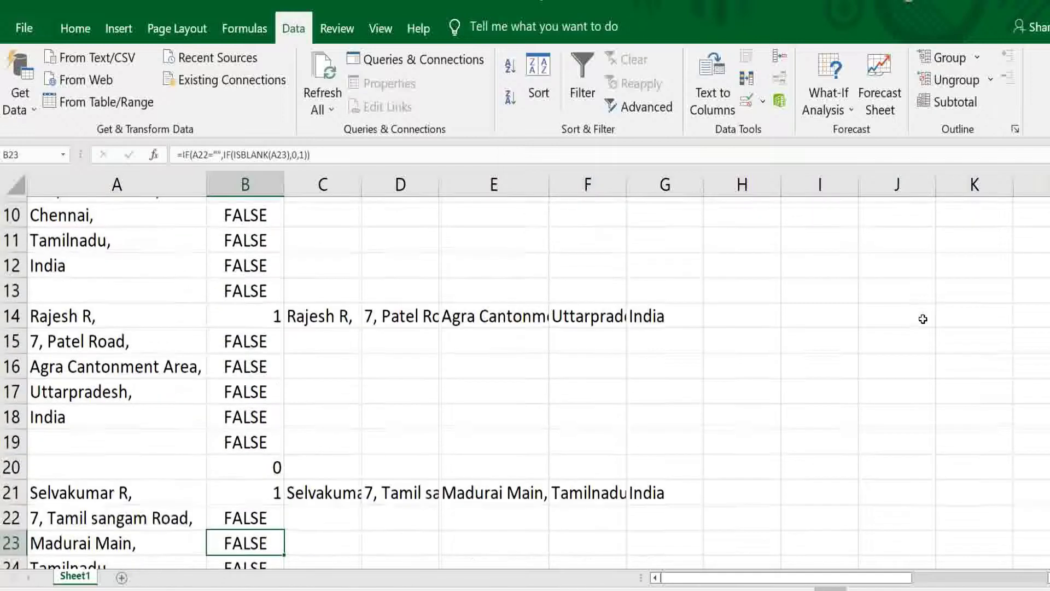